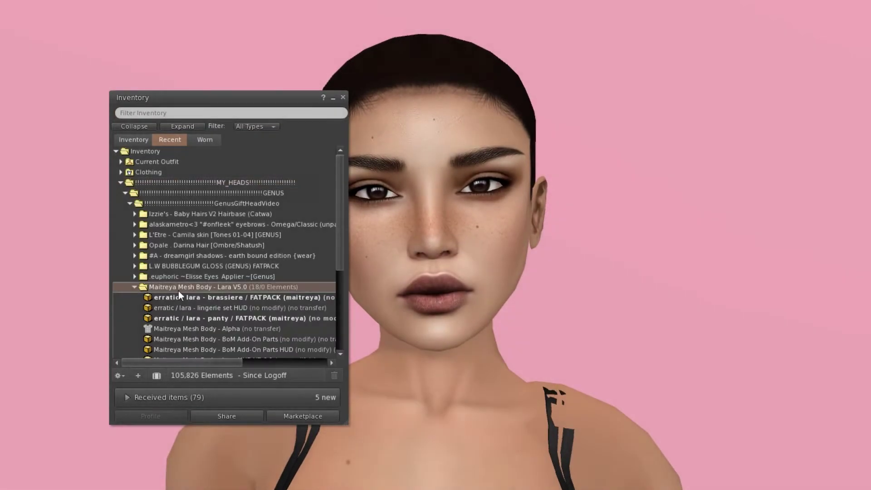
Wear the Maitreya Mesh Body - Lara V5.0.1 together with its Lara HUD V5.0.1 from the inventory
left_click(232, 304)
scroll(266, 311, "down", 1)
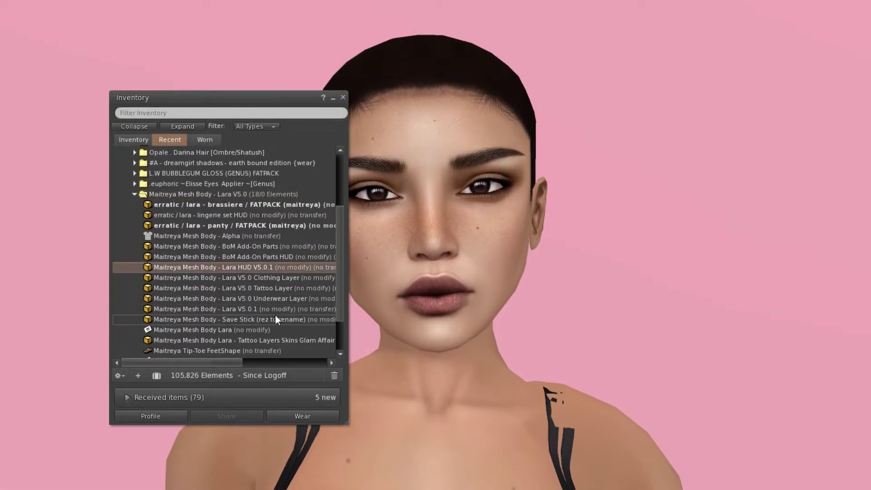
left_click(275, 309, "ctrl")
right_click(275, 310)
left_click(304, 476)
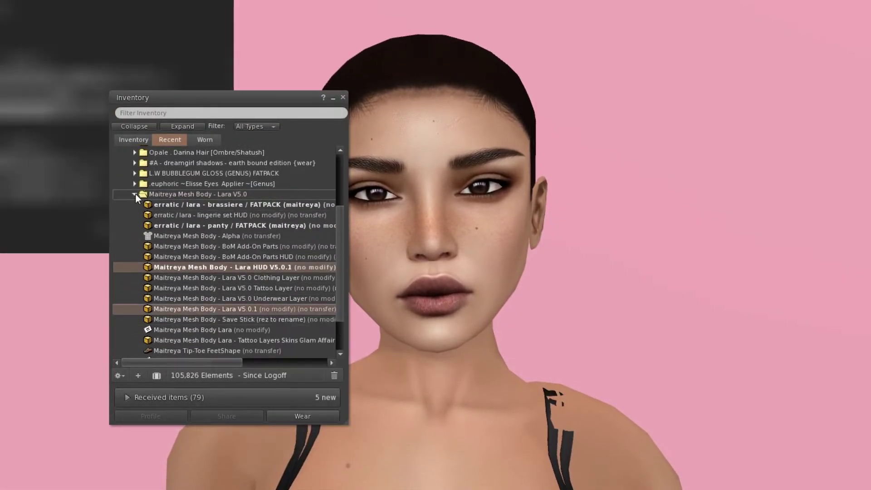
left_click(134, 194)
left_click(343, 97)
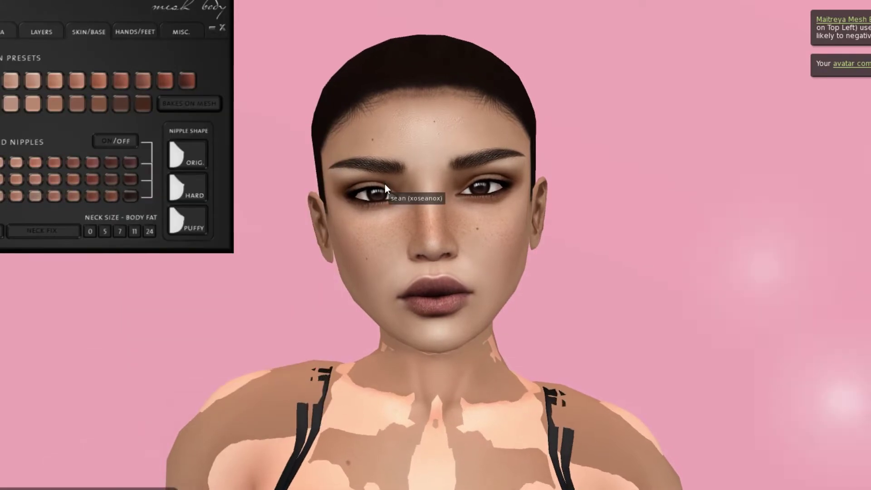
Enable Bakes on Mesh for the Maitreya body and dismiss its HUD
scroll(385, 185, "up", 1)
left_click(208, 104)
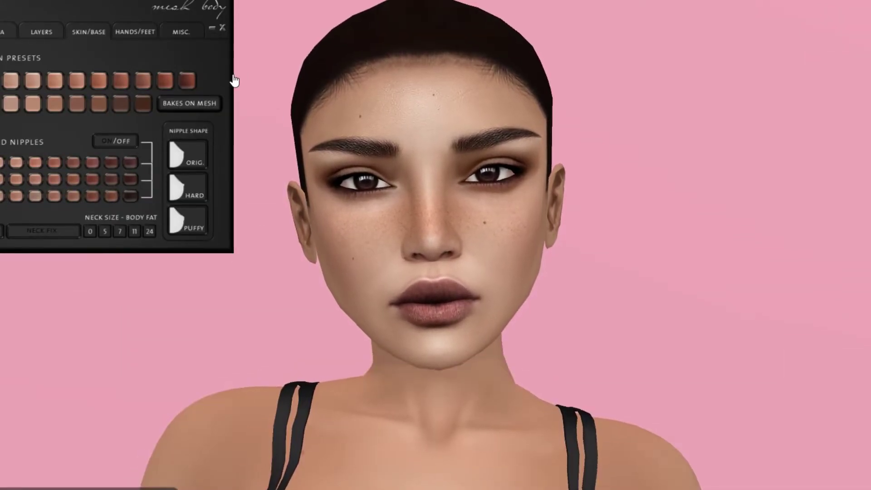
left_click(221, 28)
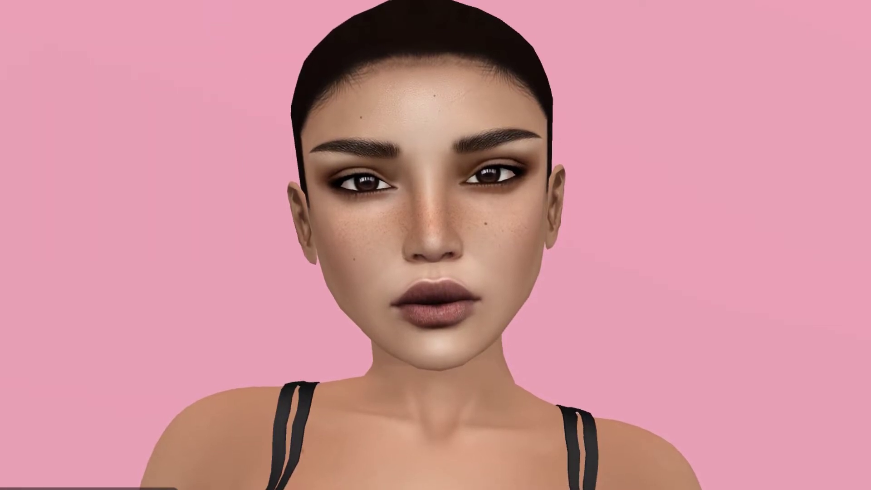
Wear the GENUS Project Eyes Alpha, Genus Eyes v1.4, Strong Face GIFT001 head, Genus Jaws v1.1 and small Setting Universal HUD v1.3
key("ctrl+i")
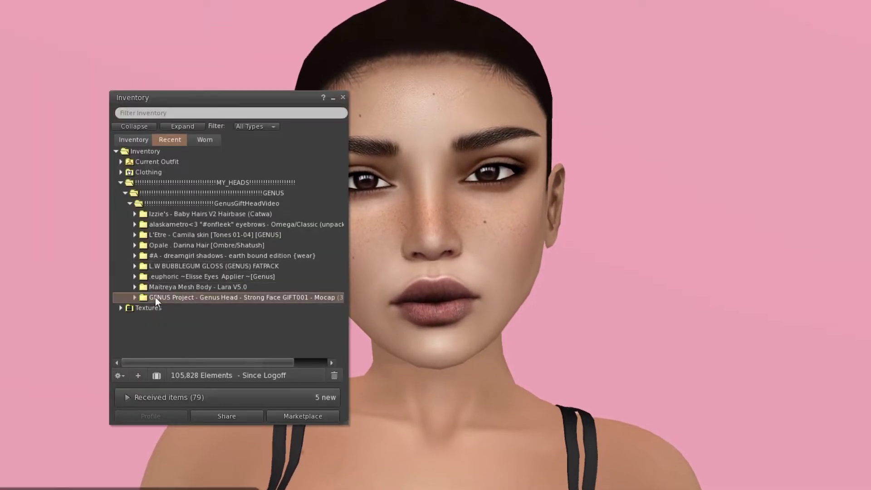
double_click(142, 297)
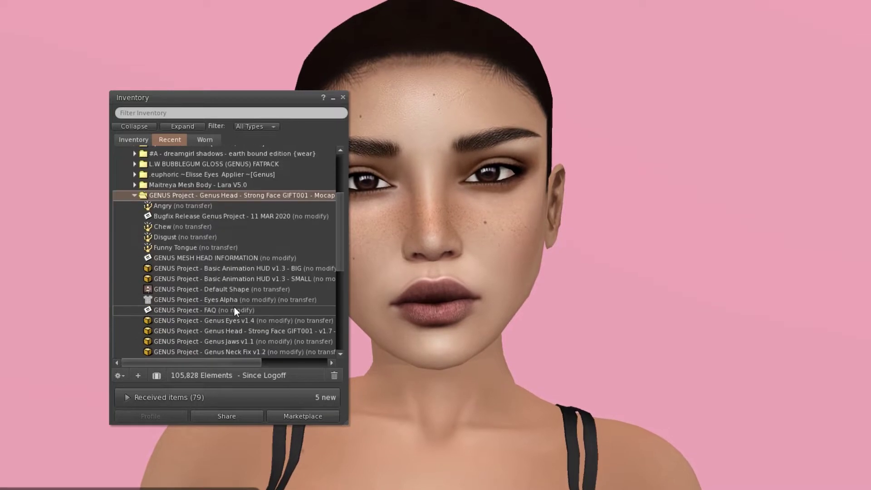
left_click(239, 263)
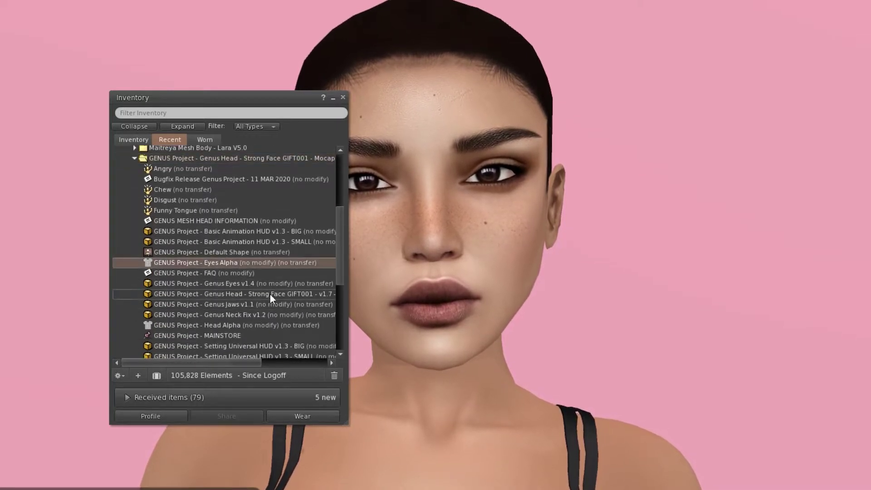
scroll(270, 294, "down", 1)
left_click(266, 277, "ctrl")
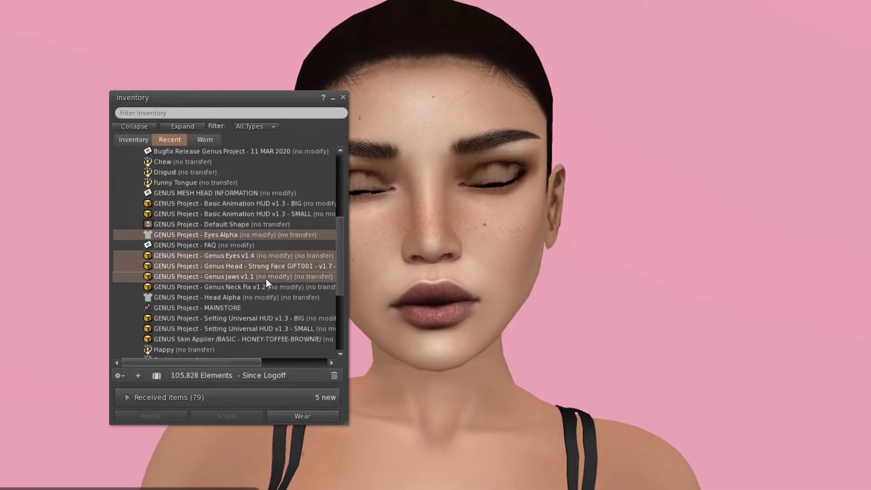
left_click(265, 328, "ctrl")
right_click(271, 268)
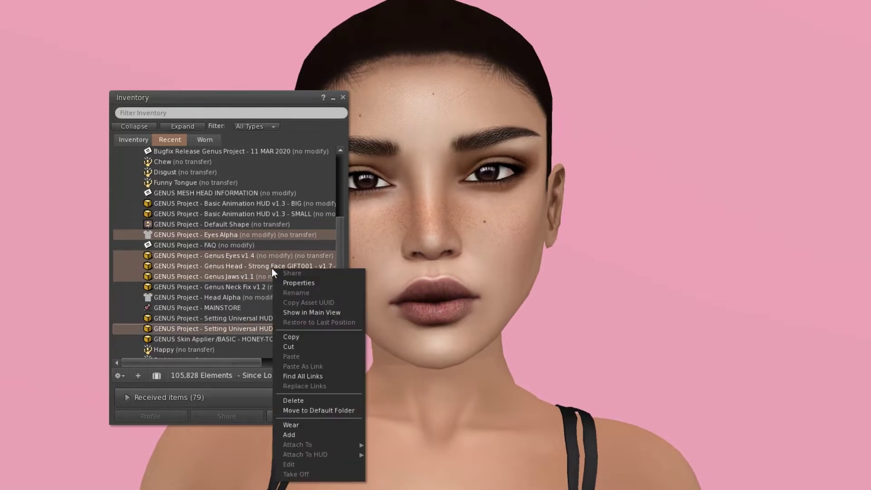
left_click(292, 426)
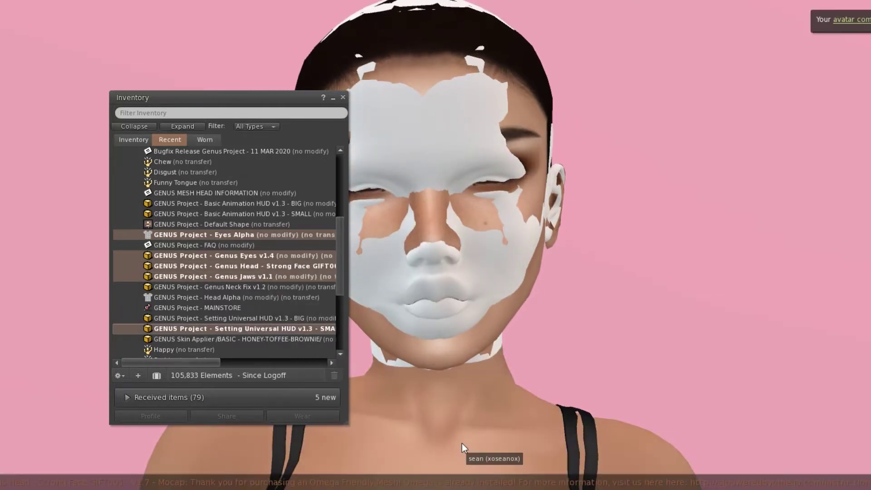
Put the inventory away and enable Bakes on Mesh for the Genus head
scroll(227, 217, "up", 1)
left_click(136, 183)
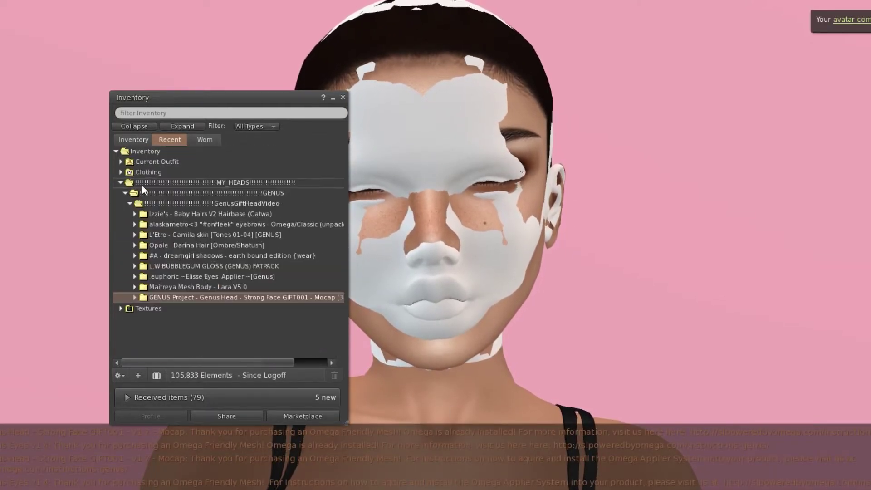
left_click(333, 98)
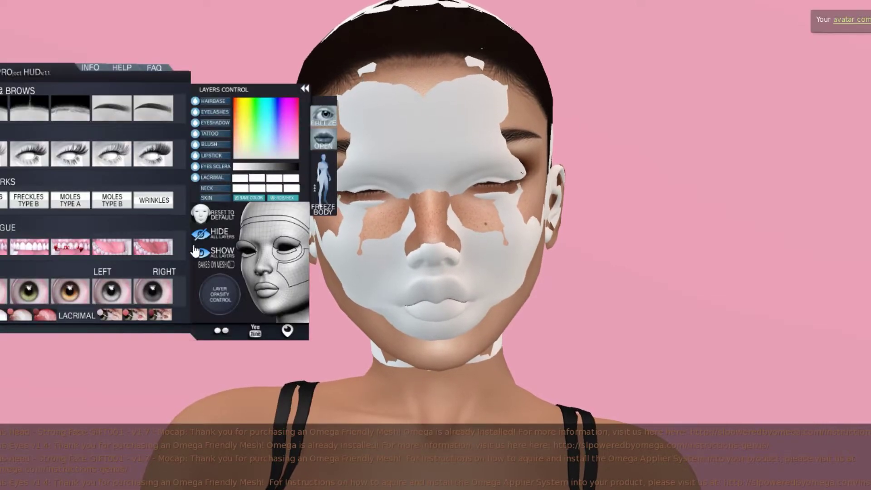
left_click(231, 265)
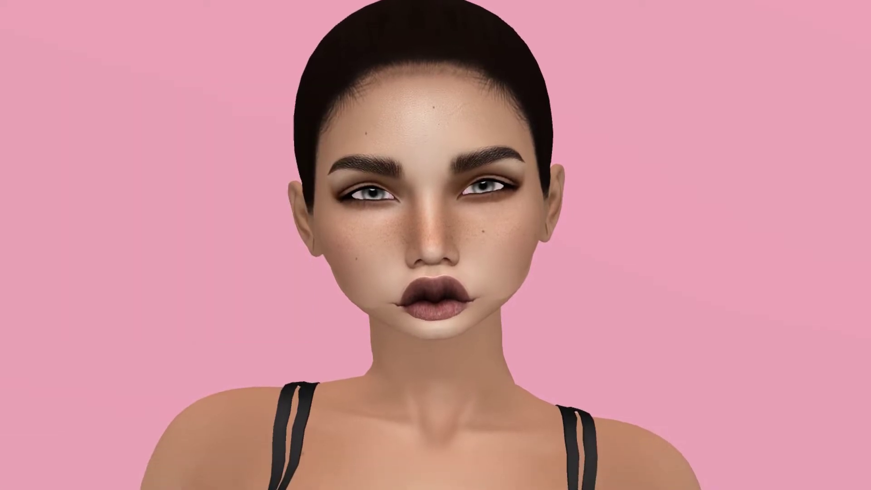
Create a new shape and a new hair body part in the inventory
key("ctrl+i")
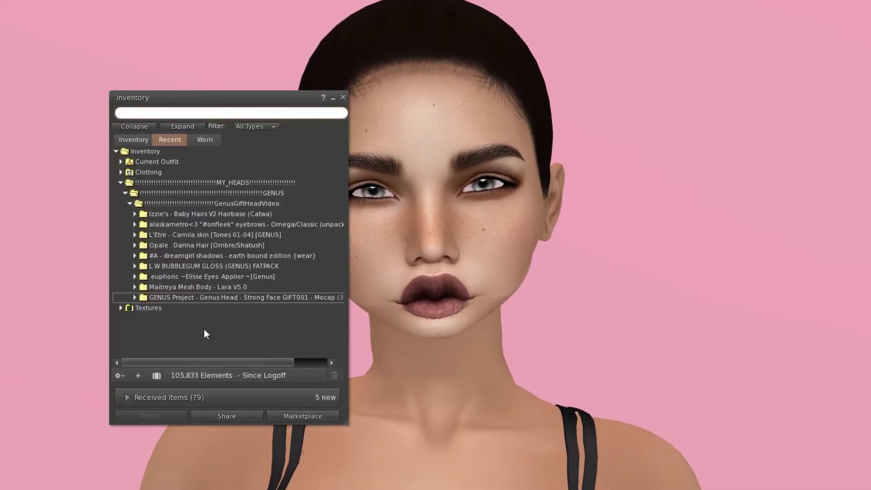
left_click(138, 375)
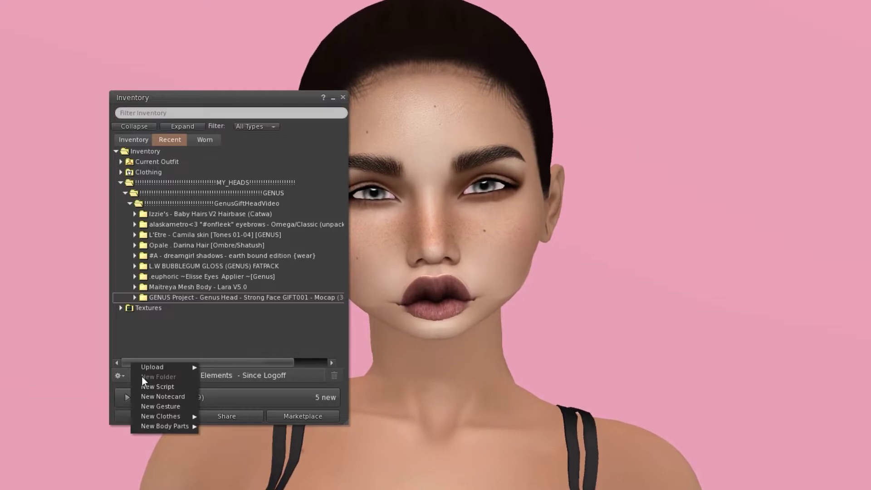
left_click_drag(236, 105, 245, 36)
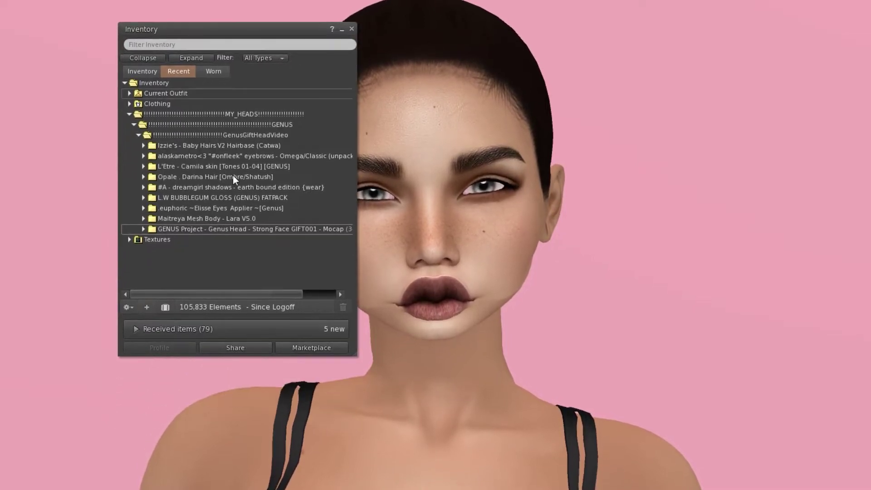
left_click(147, 307)
mouse_move(184, 290)
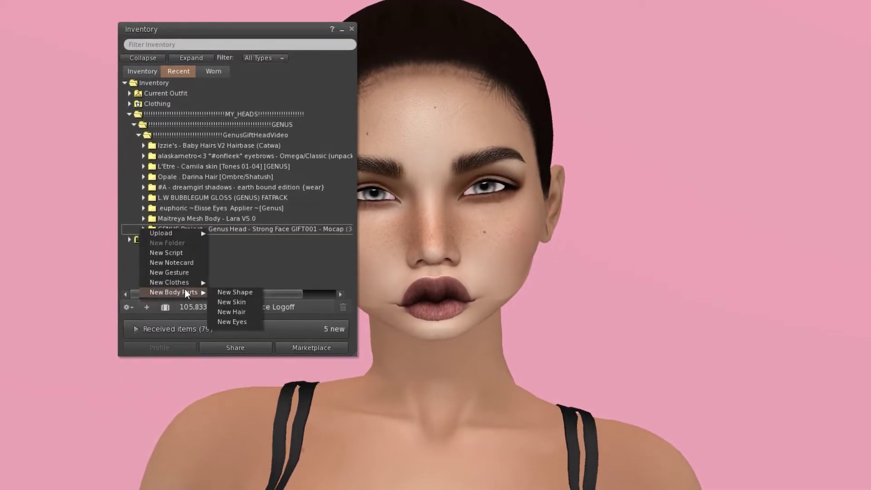
left_click(225, 292)
left_click(147, 307)
mouse_move(181, 291)
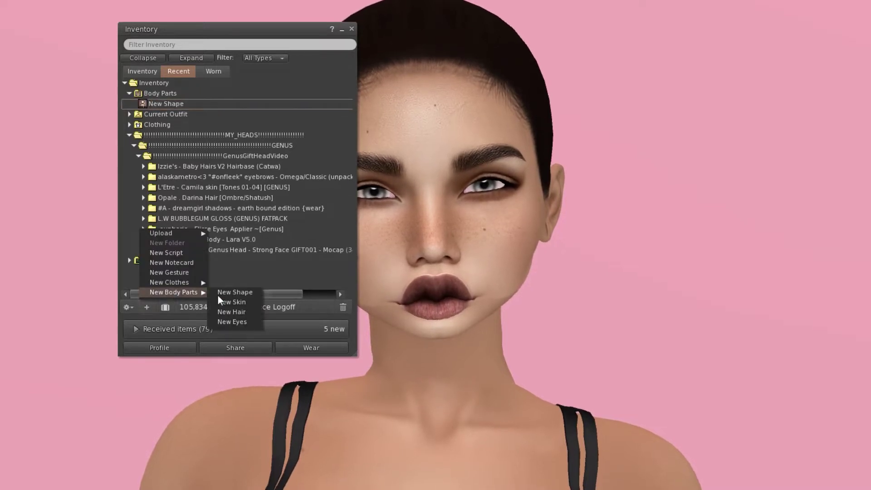
left_click(229, 312)
Wear the newly created hair and shape together
left_click(211, 117, "shift")
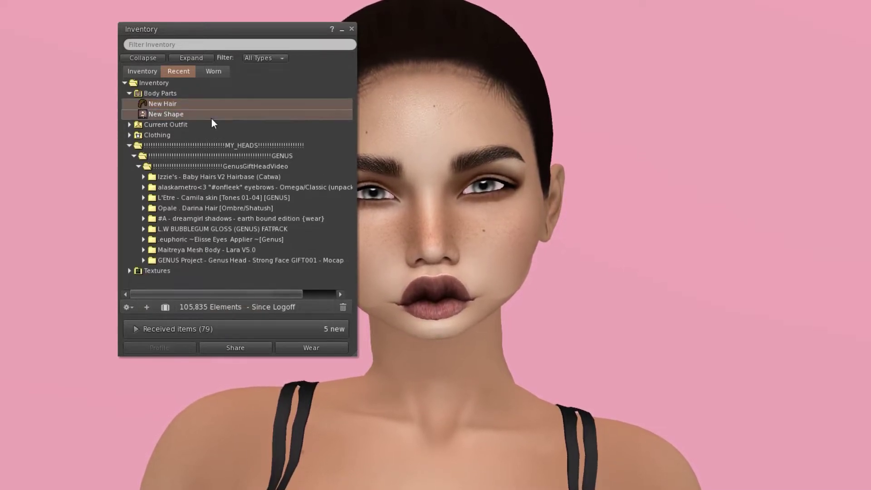
right_click(211, 117)
left_click(245, 265)
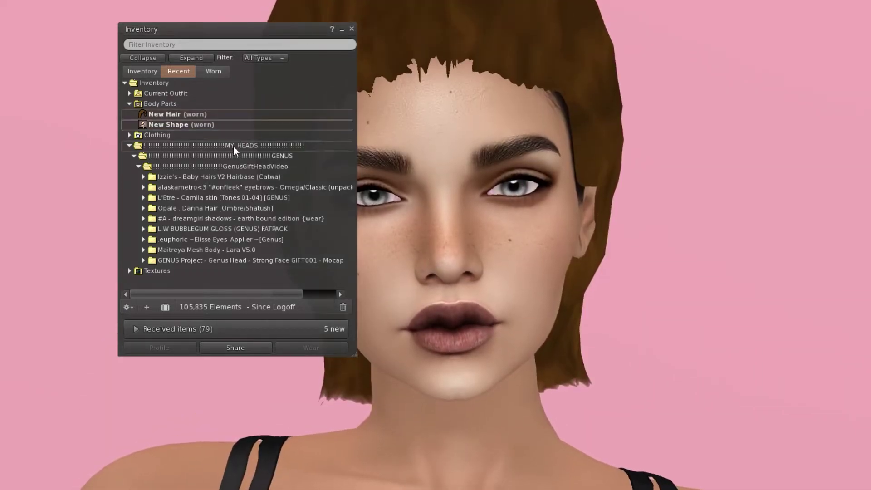
Set the new hair's volume to 0 and save the result as a separate hair item
left_click(213, 116)
right_click(214, 115)
left_click(246, 262)
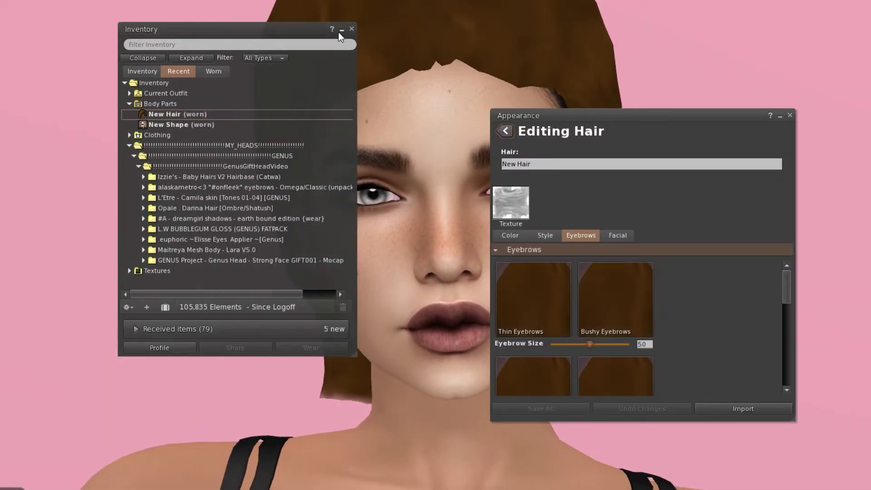
left_click(342, 29)
left_click(545, 235)
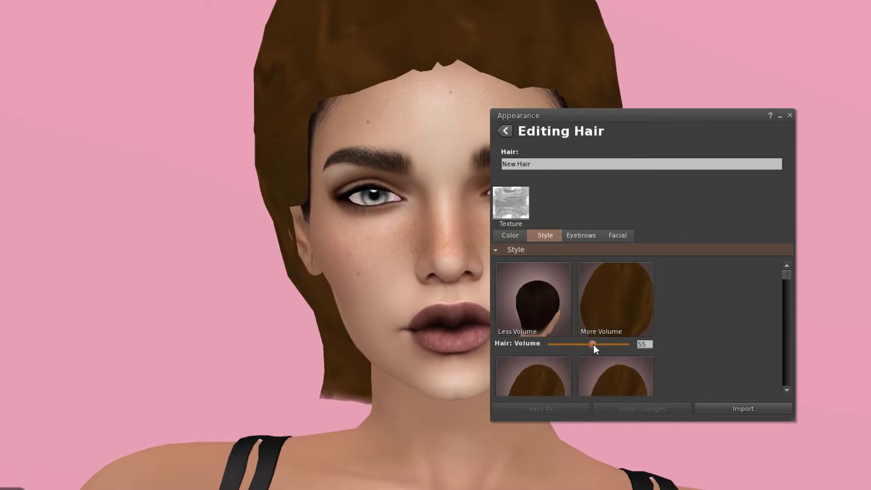
left_click_drag(593, 345, 546, 343)
left_click(551, 408)
left_click(414, 286)
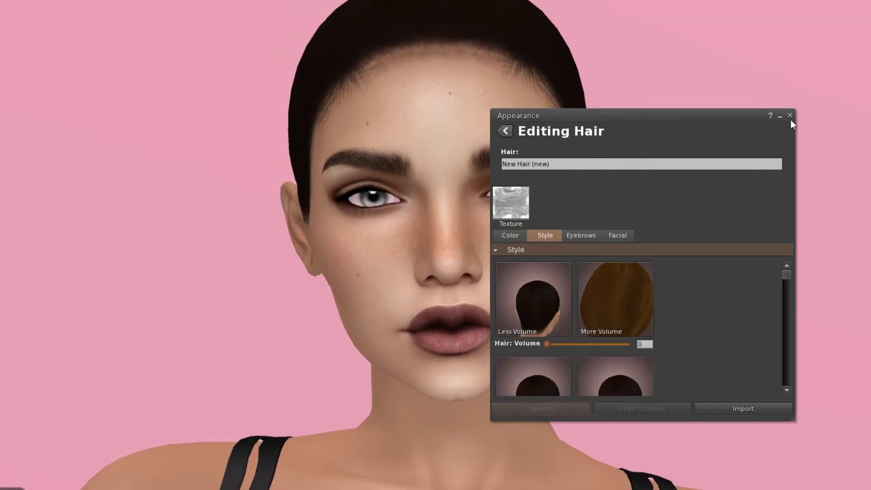
left_click(790, 116)
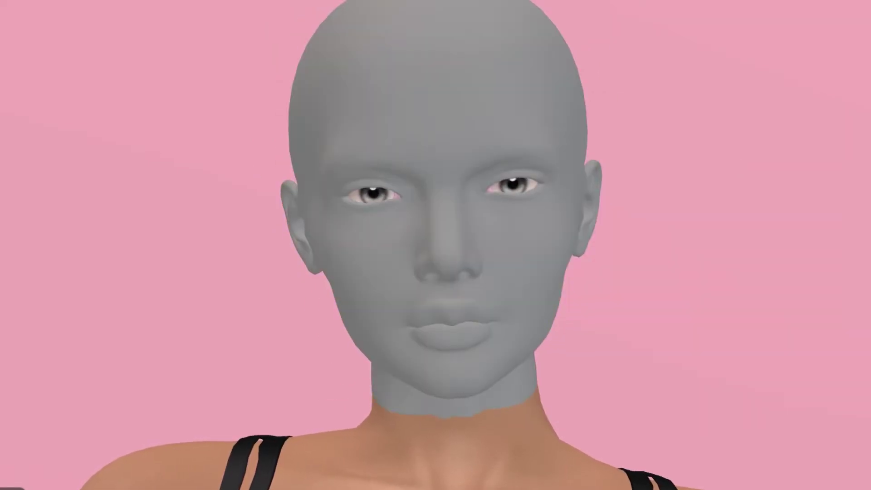
Wear the L'Etre - Camila skin [Tone 03/Browless] from its Genus skin folder
key("ctrl+i")
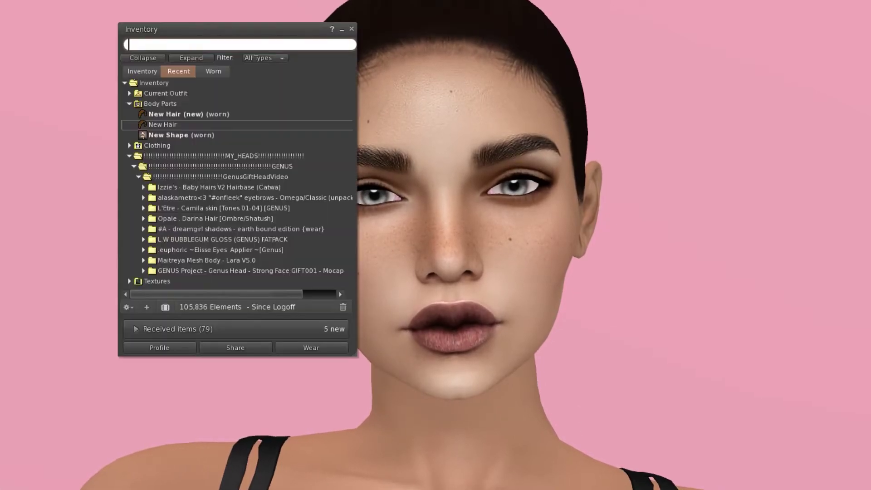
left_click_drag(294, 31, 285, 37)
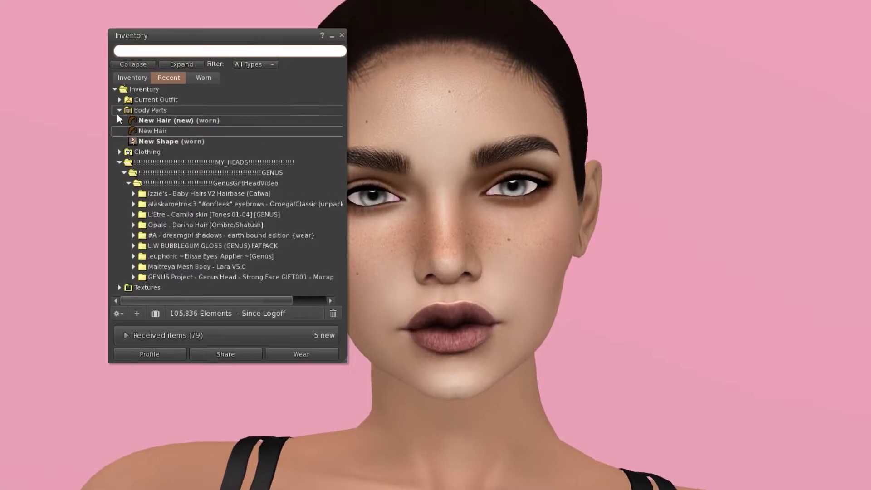
left_click(134, 214)
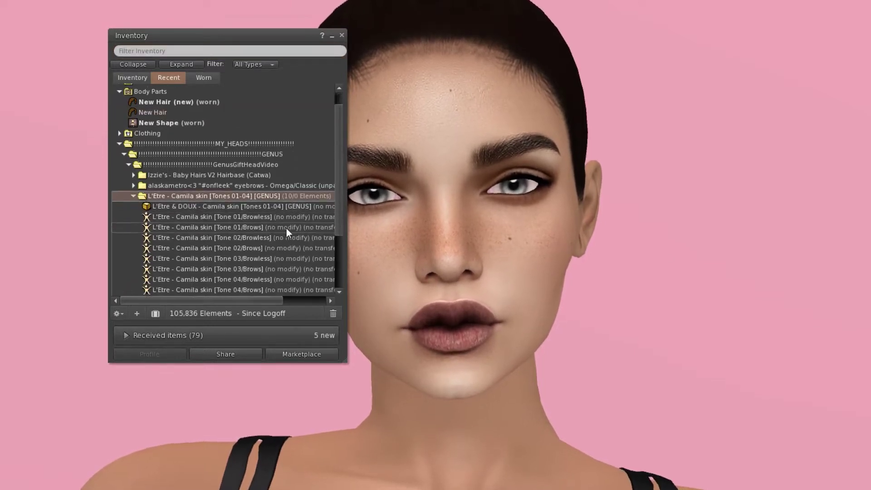
left_click(284, 250)
right_click(281, 249)
left_click(298, 355)
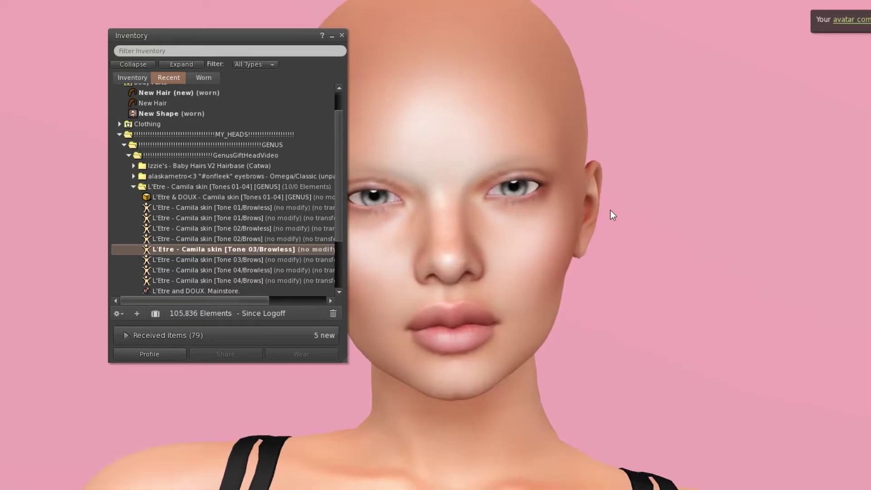
left_click(135, 187)
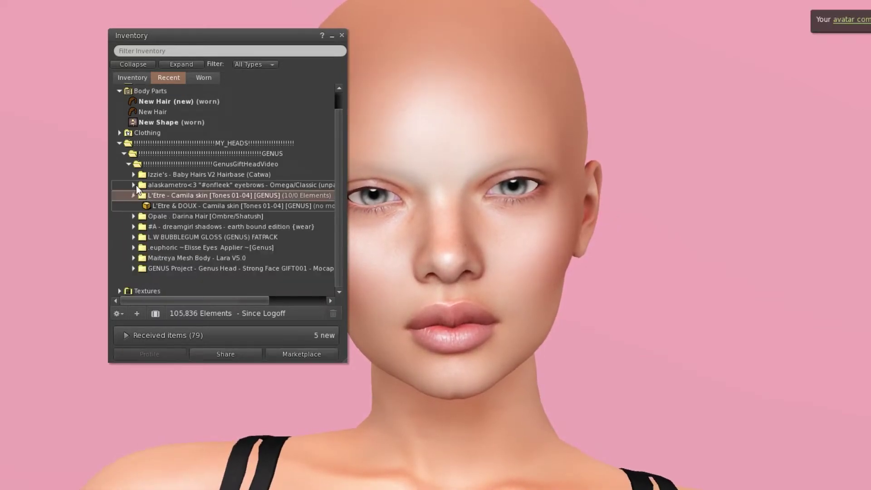
Wear the Raven version of the alaskametro<3 "#onfleek" eyebrows
double_click(149, 203)
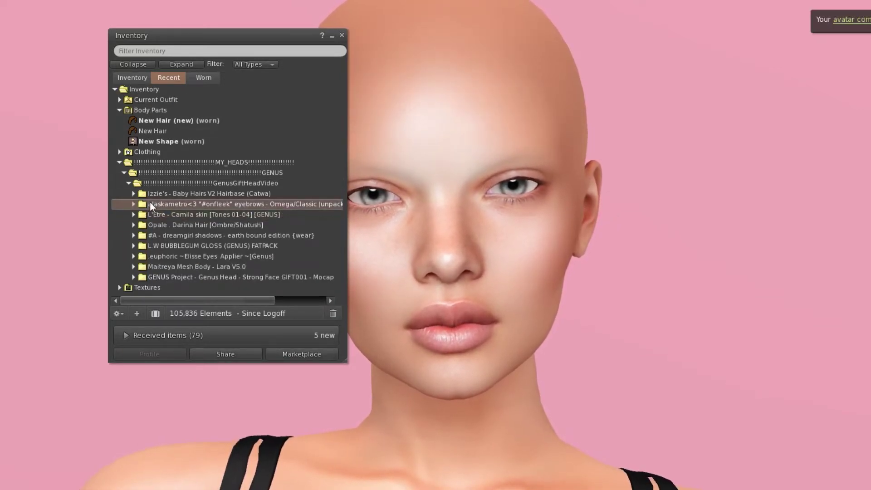
left_click(297, 252)
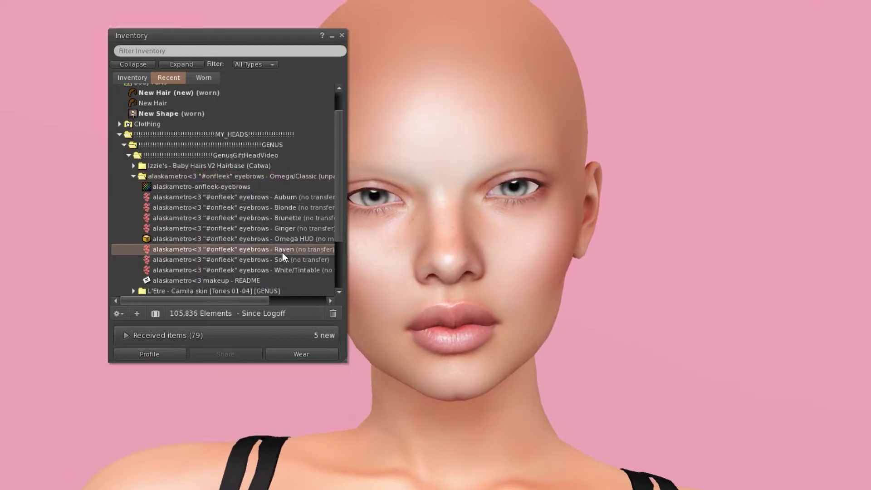
right_click(283, 252)
left_click(304, 403)
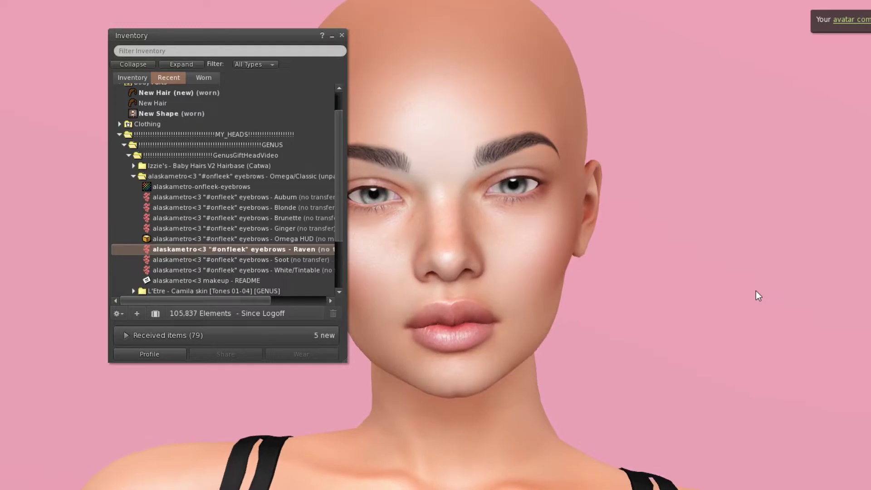
left_click(136, 176)
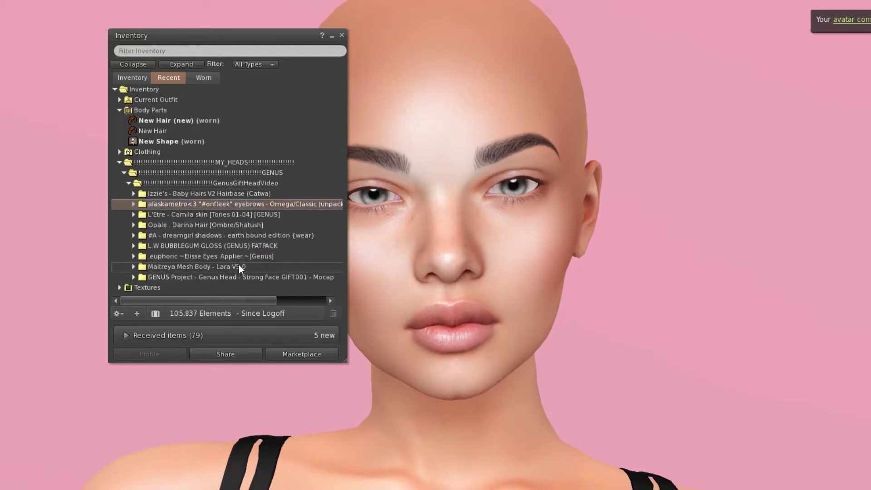
Wear the black version of the Izzie's - Catwa - Baby Hairs V2 Hairbase
left_click(136, 192)
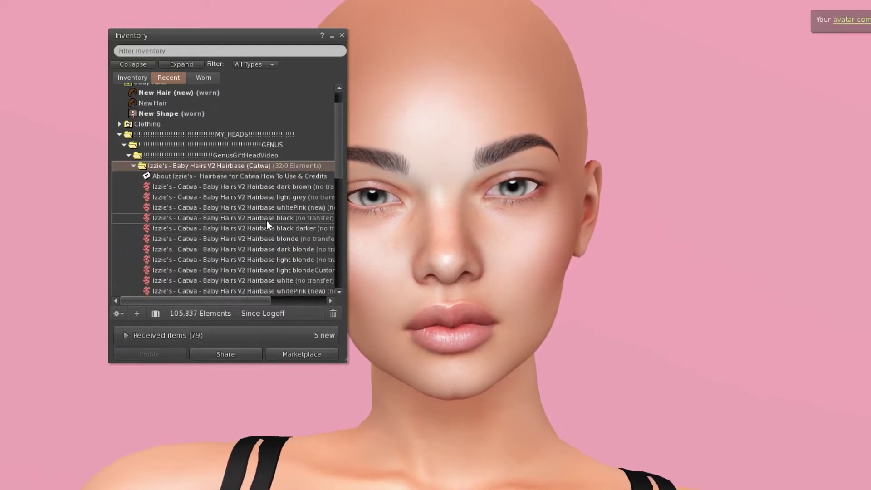
right_click(267, 222)
left_click(313, 378)
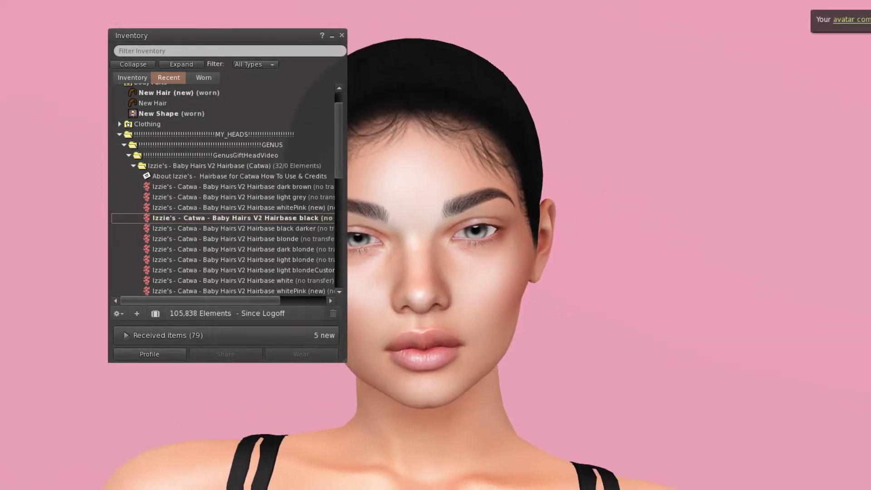
left_click(133, 165)
Attach the Mai Bilavio LASH11 (GENUS) applier from the Pack6 folder and move it off the avatar's face
left_click(134, 79)
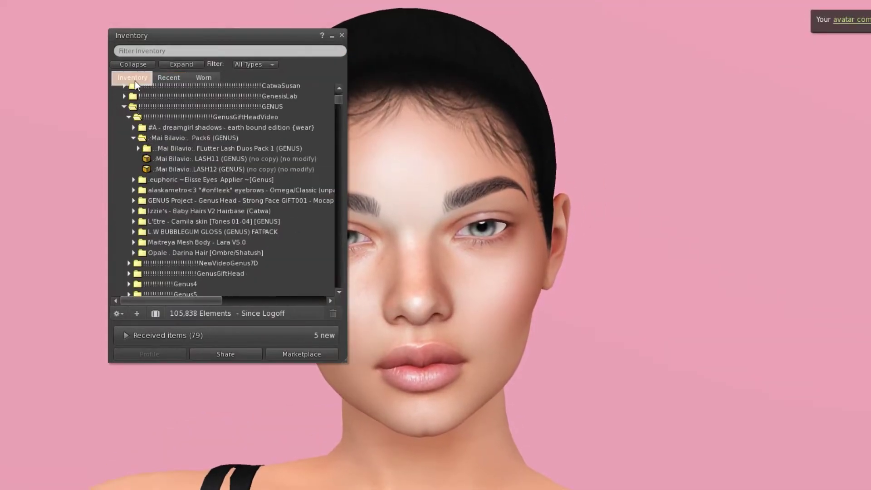
right_click(180, 159)
left_click(200, 317)
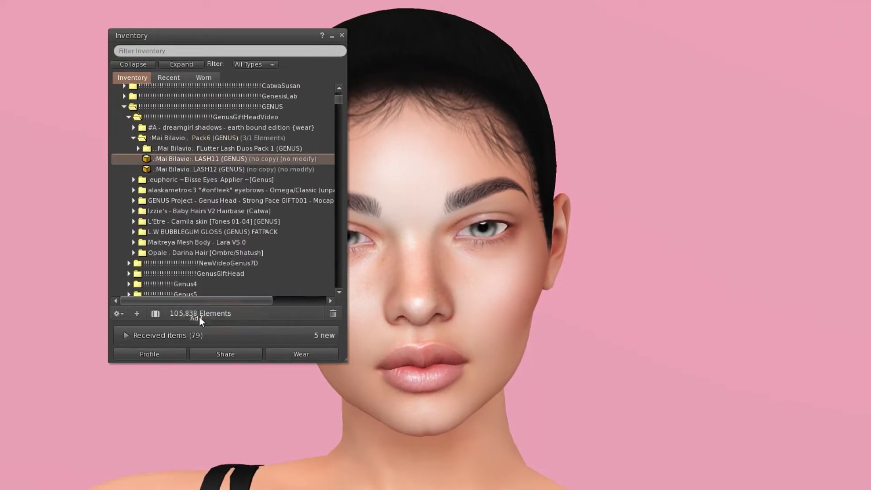
left_click(172, 78)
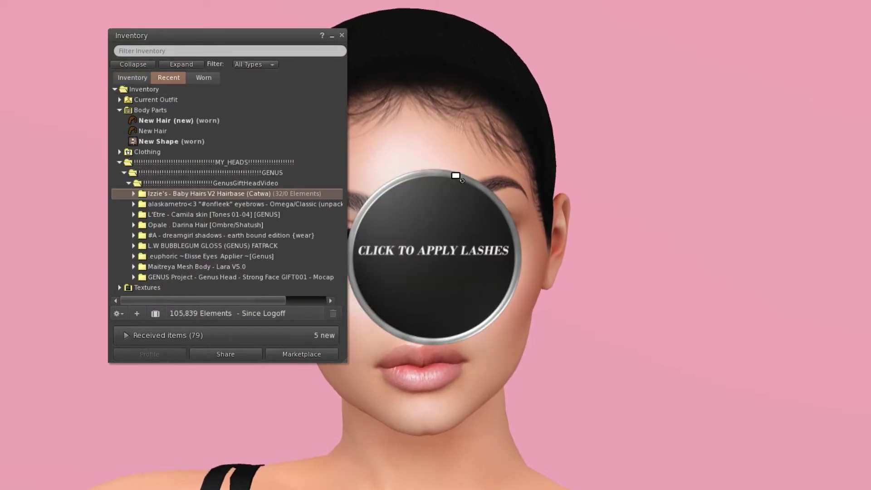
right_click(410, 238)
left_click(440, 273)
left_click_drag(463, 258, 628, 269)
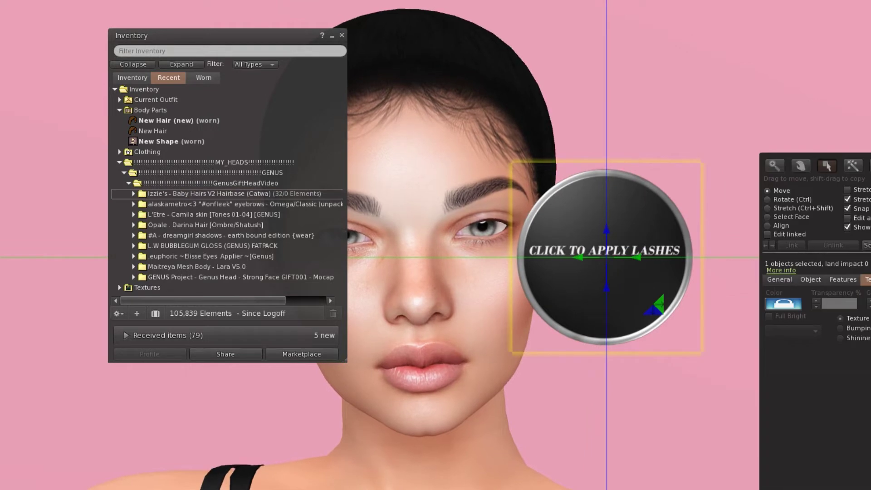
key("Escape")
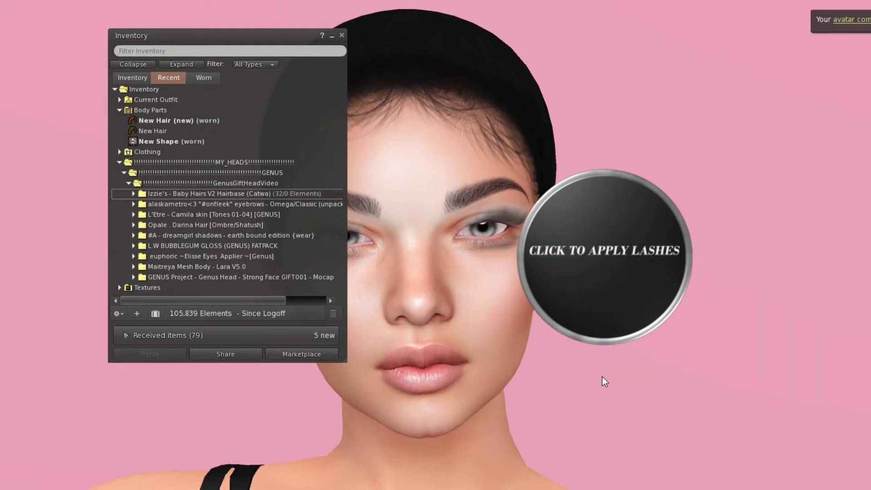
Apply the Mai Bilavio lashes to the Genus head and detach their applier
left_click(331, 35)
right_click(546, 254)
left_click(568, 298)
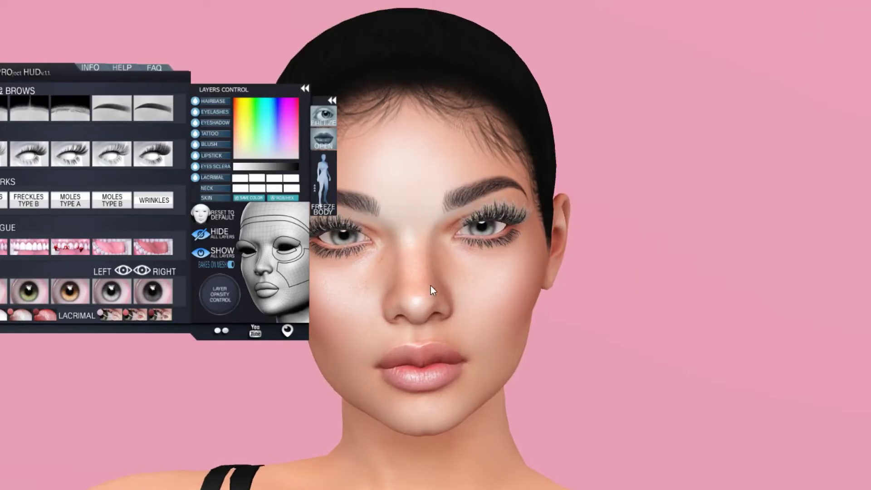
Tint the eyelashes black in the Genus head's HUD and reduce the lash size by two increments
left_click(214, 112)
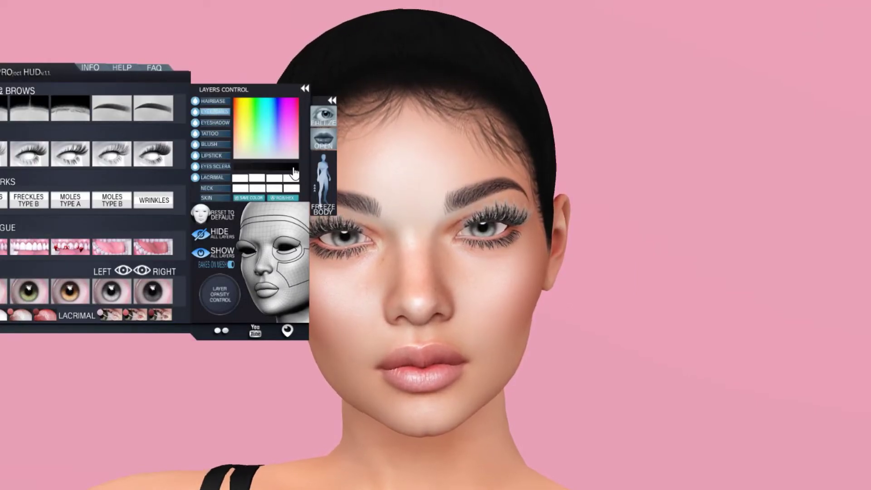
left_click(294, 169)
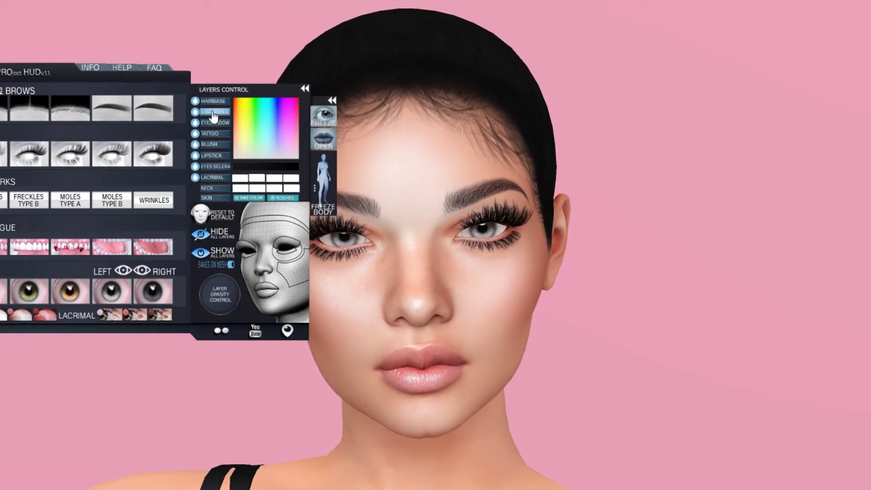
left_click(4, 193)
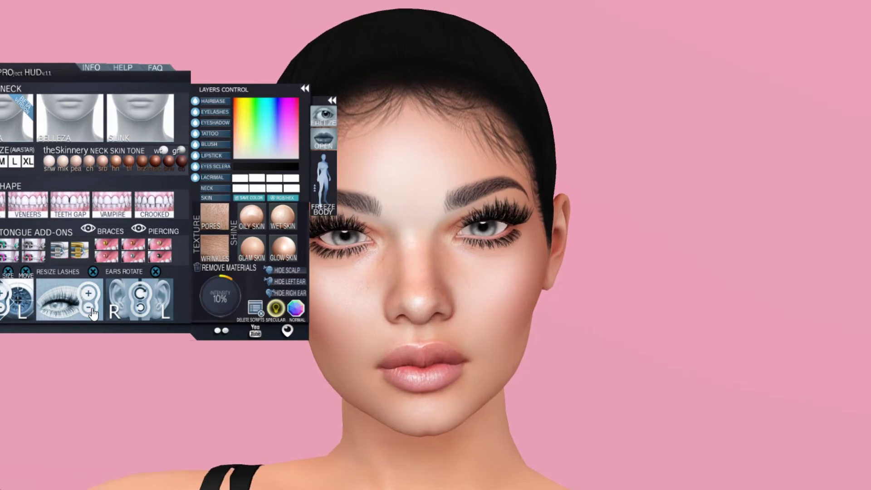
left_click(92, 312)
left_click(92, 312)
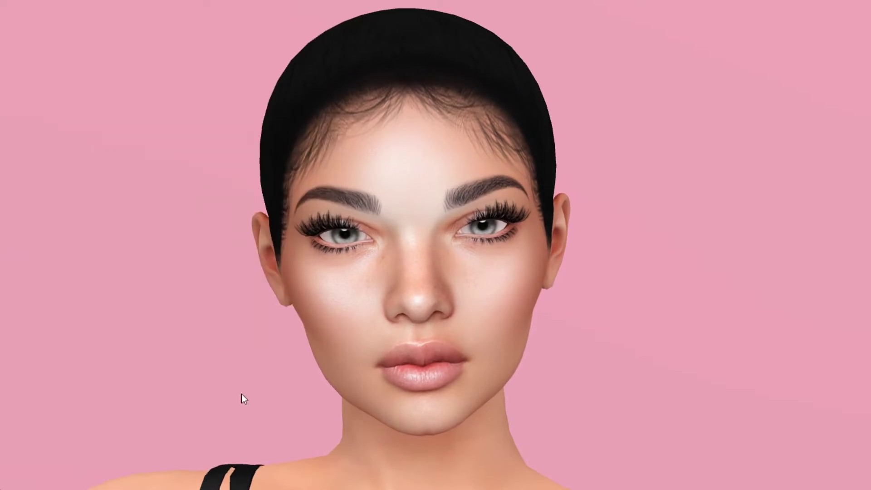
Attach the .euphoric ~Elisse Eyes Applier ~[Genus] from its folder and get the inventory out of the way
key("ctrl+i")
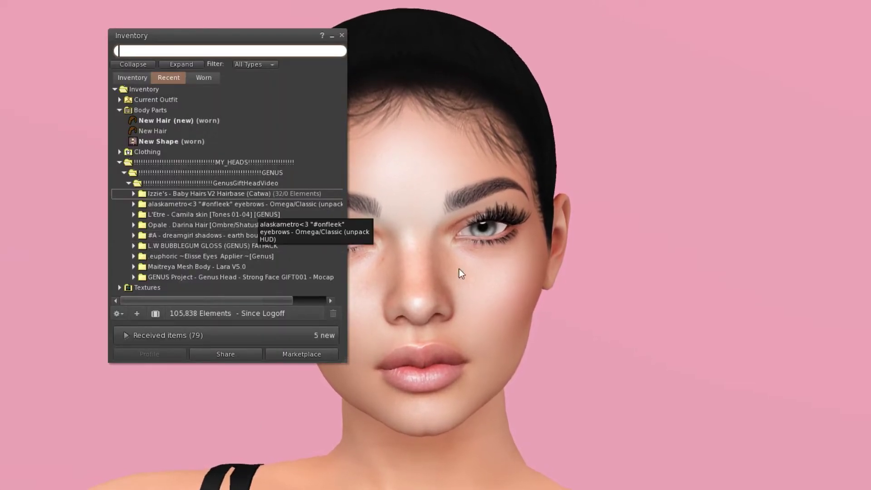
left_click(134, 256)
right_click(245, 250)
left_click(260, 415)
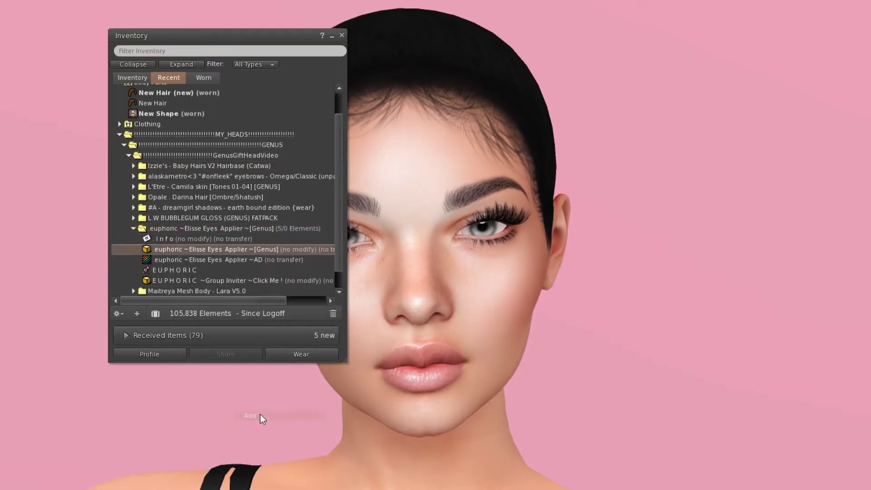
left_click(332, 37)
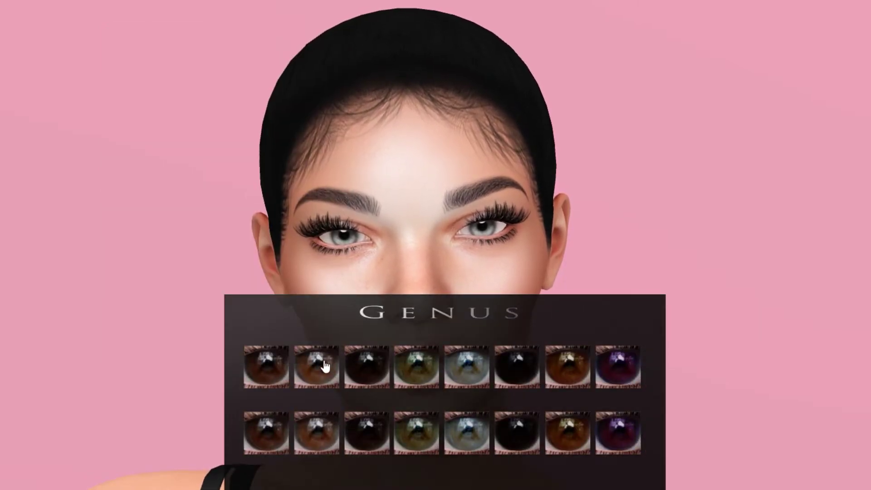
Apply the lighter brown eyes from the applier's second row and detach the eye applier
left_click(321, 431)
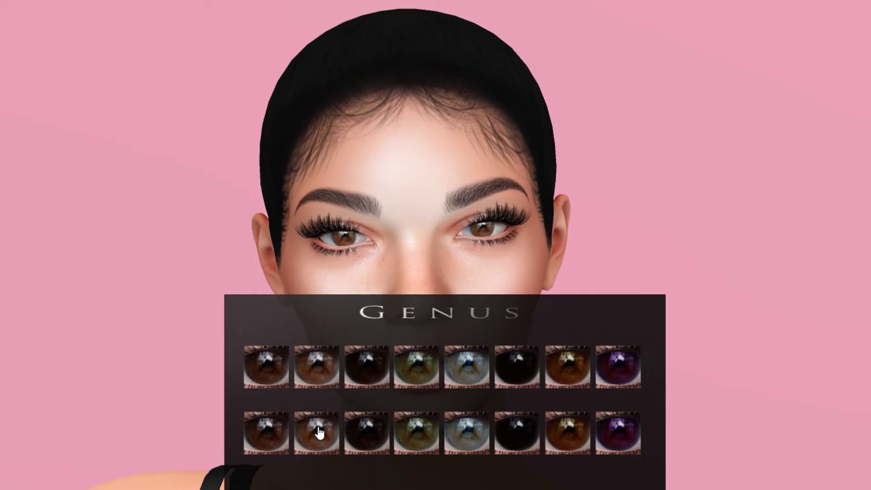
right_click(339, 401)
left_click(307, 397)
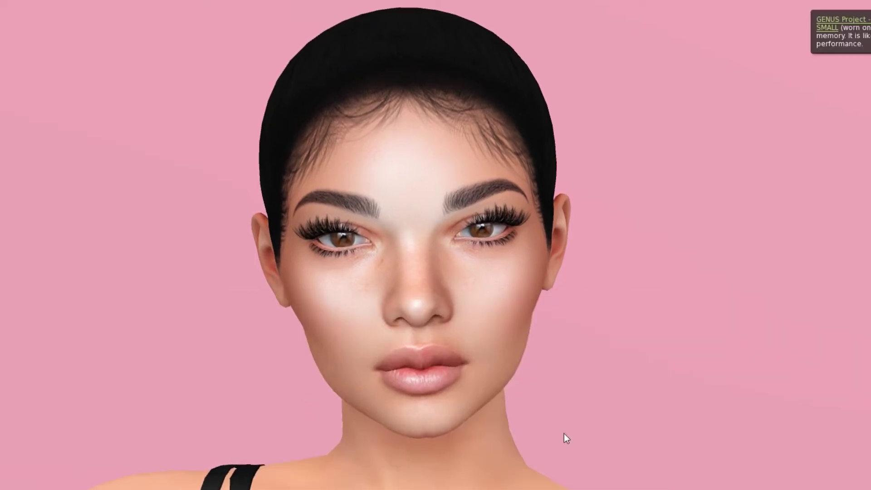
Open the worn New Shape for editing and place a narrowed Appearance window beside the avatar's face
scroll(564, 434, "down", 1)
left_click_drag(555, 445, 435, 249, "ctrl+alt")
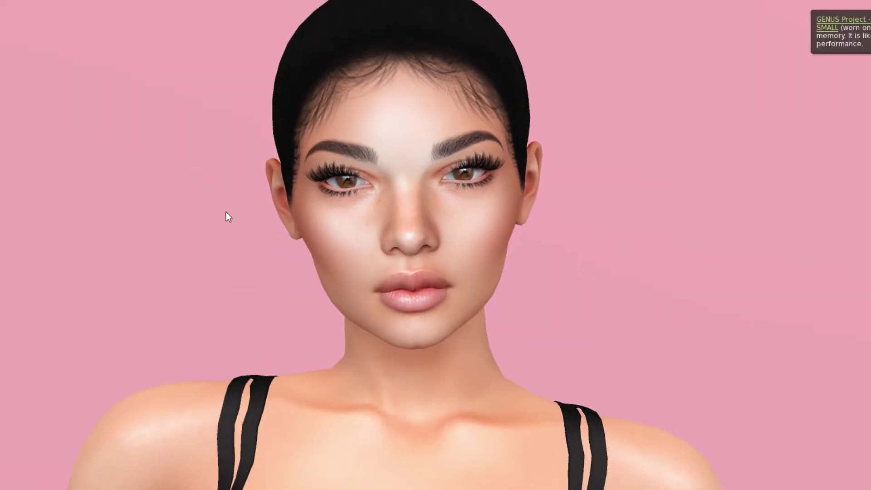
key("ctrl+i")
right_click(185, 140)
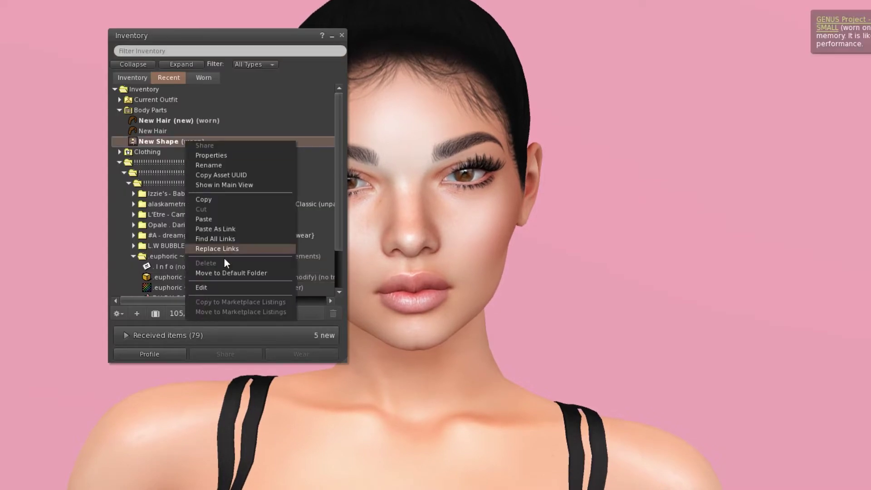
left_click(218, 286)
left_click(341, 35)
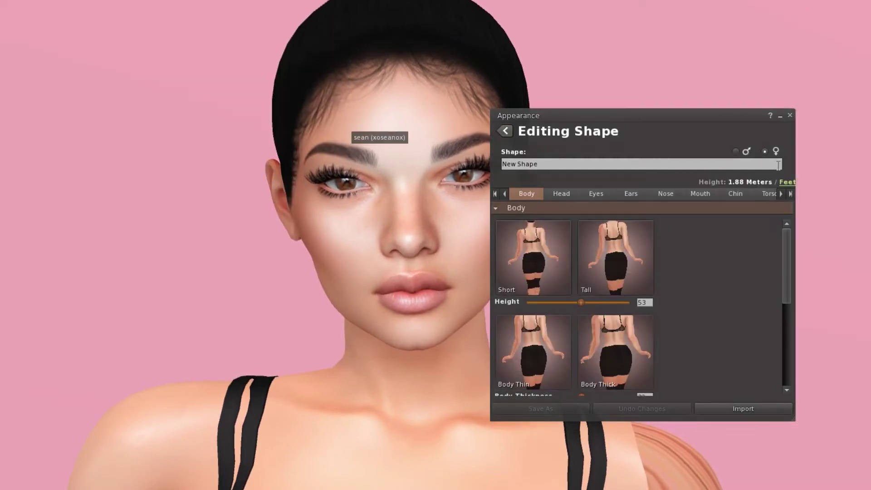
left_click_drag(687, 118, 310, 120)
left_click_drag(419, 230, 331, 229)
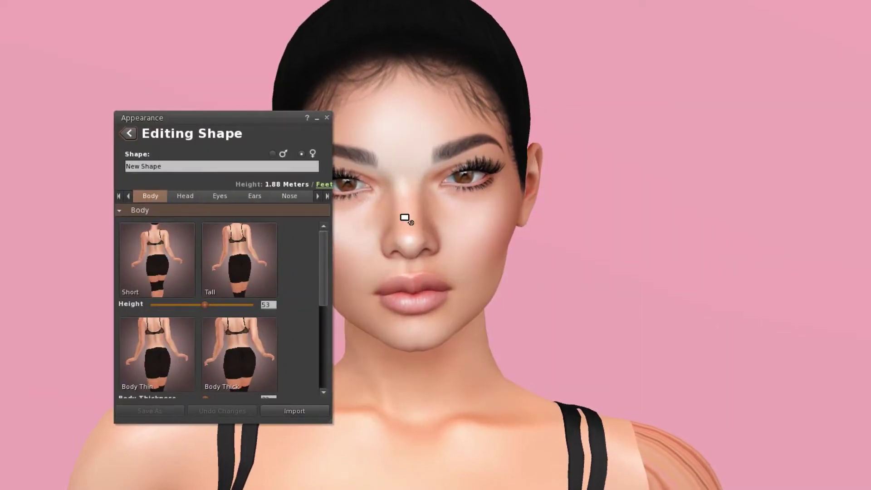
Lower the shape's body height slightly to 1.87 meters and go through the remaining body settings
left_click_drag(205, 305, 196, 330)
scroll(230, 306, "down", 2)
scroll(229, 301, "down", 1)
scroll(224, 333, "down", 2)
scroll(225, 333, "down", 2)
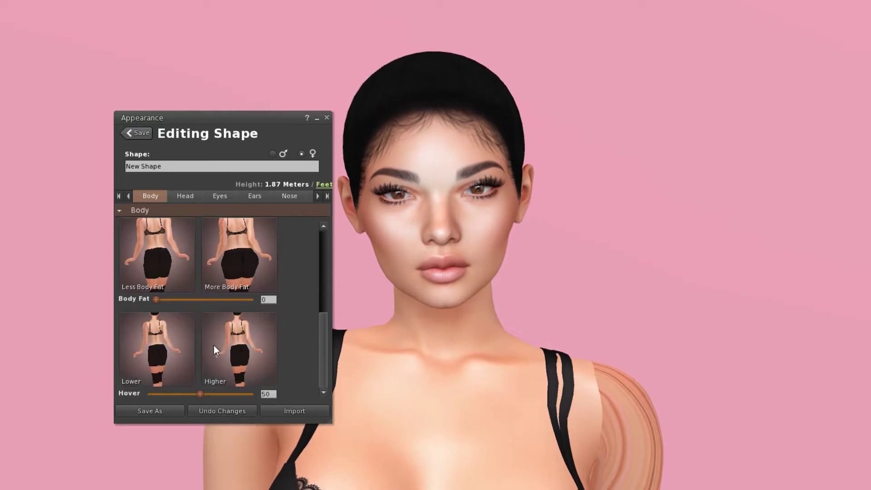
Set the shape's Head Size to 60 and Head Stretch to 39
left_click(185, 196)
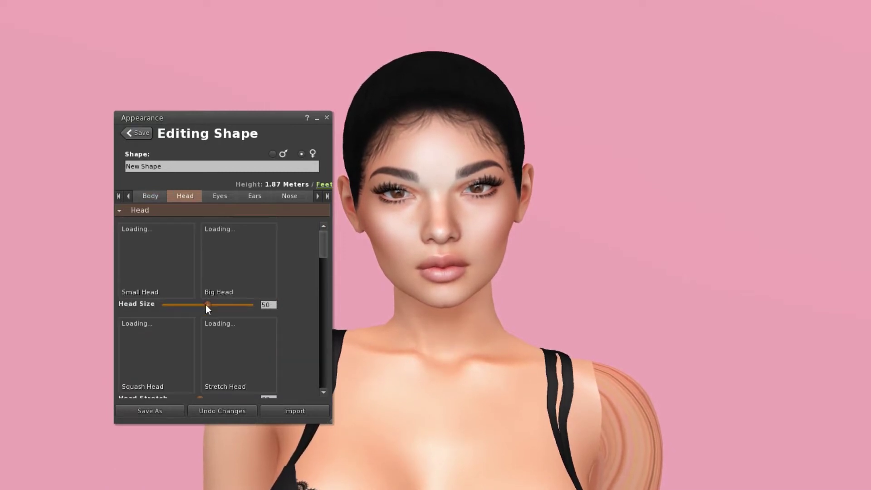
left_click_drag(206, 304, 216, 302)
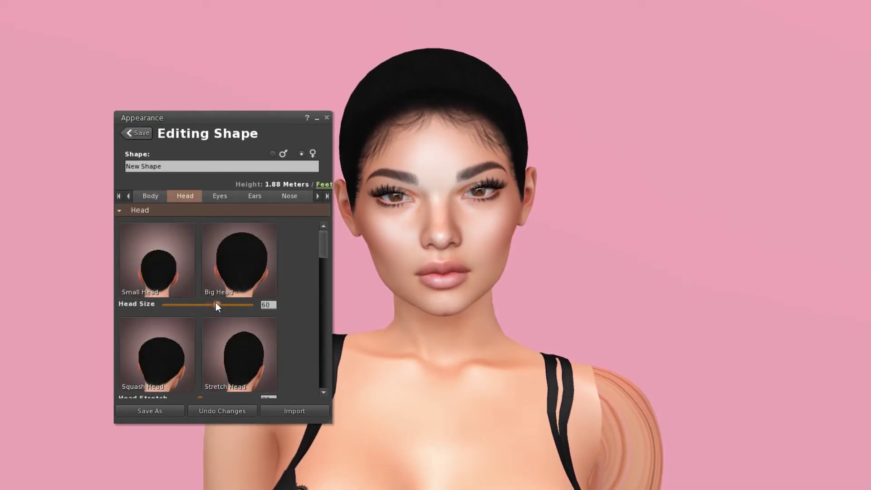
scroll(451, 252, "up", 3)
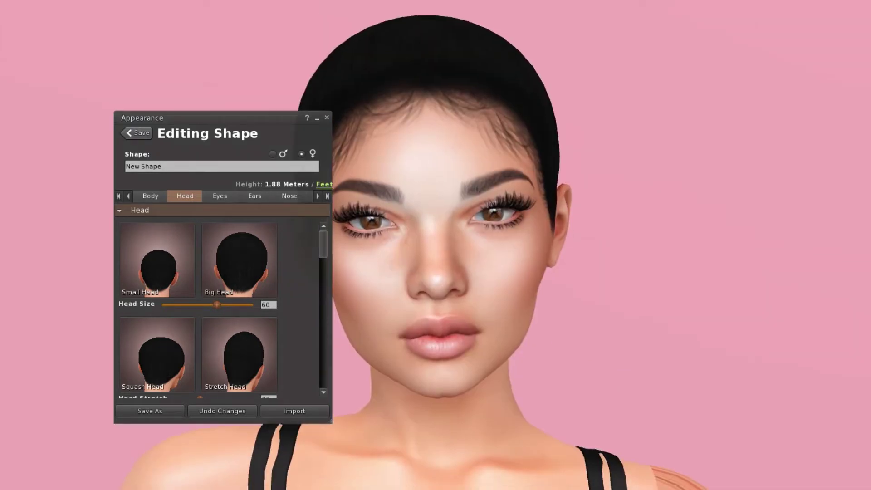
scroll(217, 350, "down", 2)
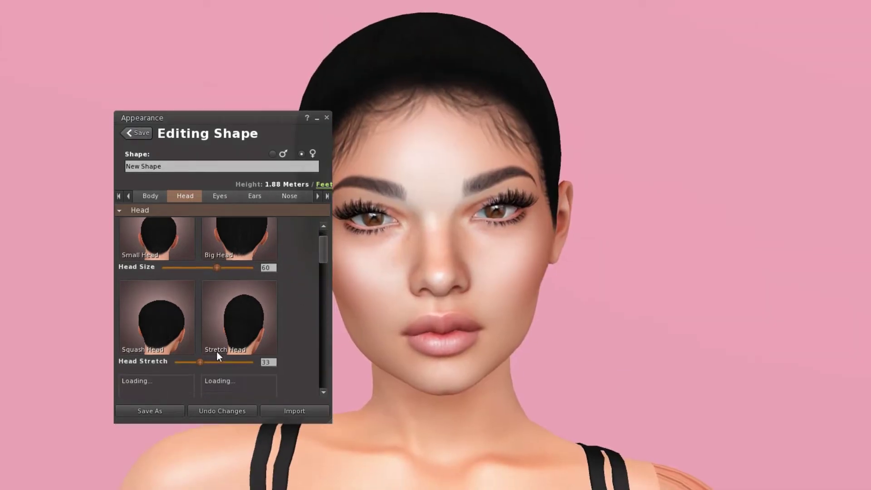
left_click_drag(259, 117, 208, 106)
left_click_drag(150, 350, 153, 351)
Set the shape's Head Shape to 55 and Egg Head to 55
left_click_drag(410, 342, 363, 342, "alt")
scroll(163, 313, "down", 2)
scroll(164, 317, "down", 2)
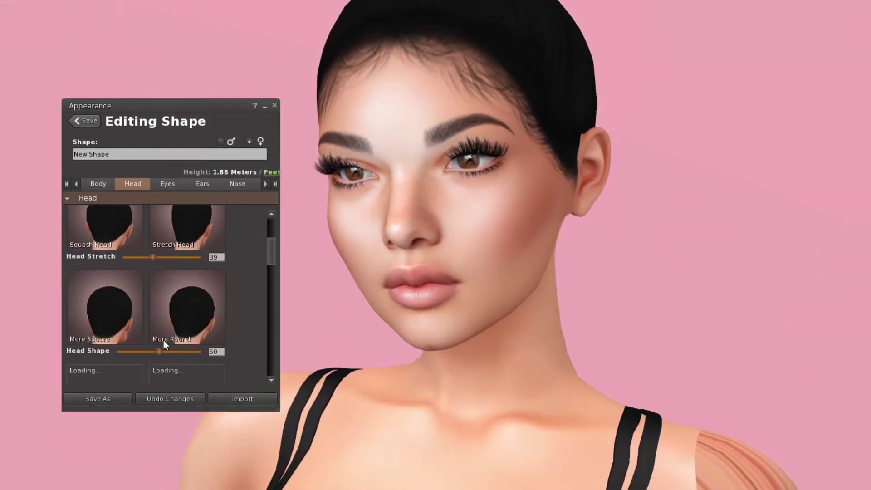
left_click(158, 352)
left_click_drag(158, 353, 163, 352)
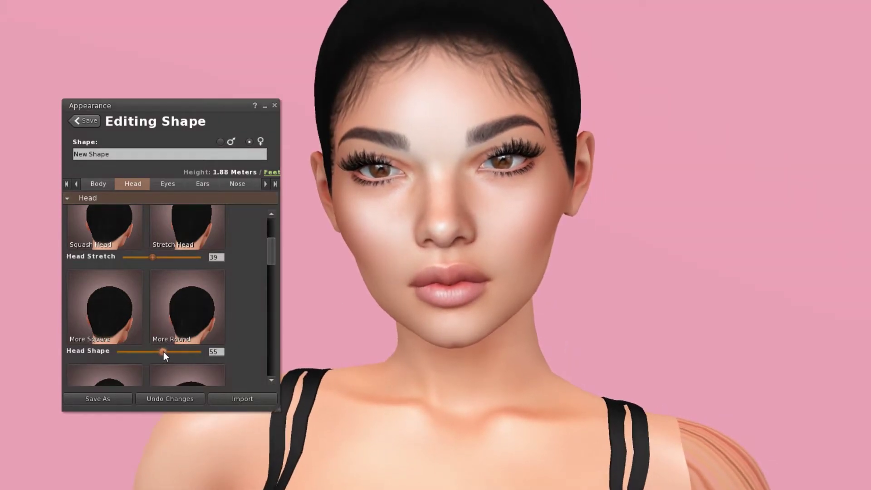
scroll(167, 331, "down", 2)
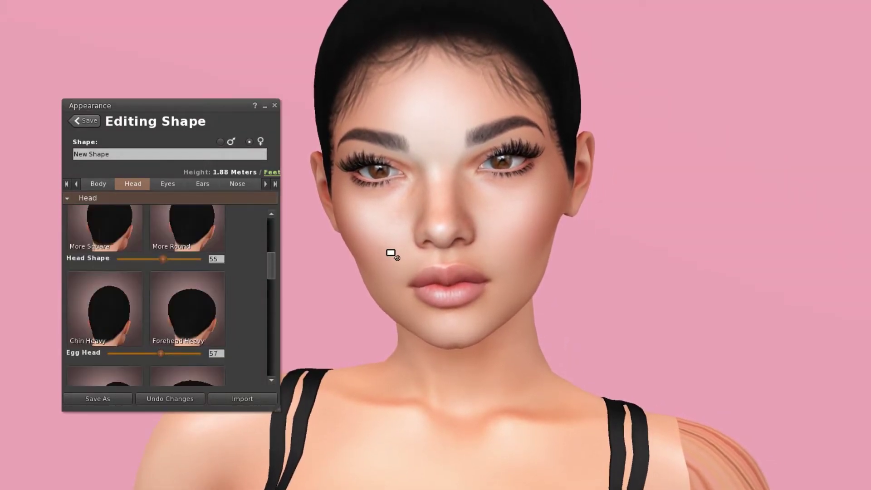
left_click_drag(391, 253, 345, 253, "alt")
mouse_move(170, 353)
left_mouse_down()
mouse_move(150, 355)
mouse_move(158, 358)
left_mouse_up()
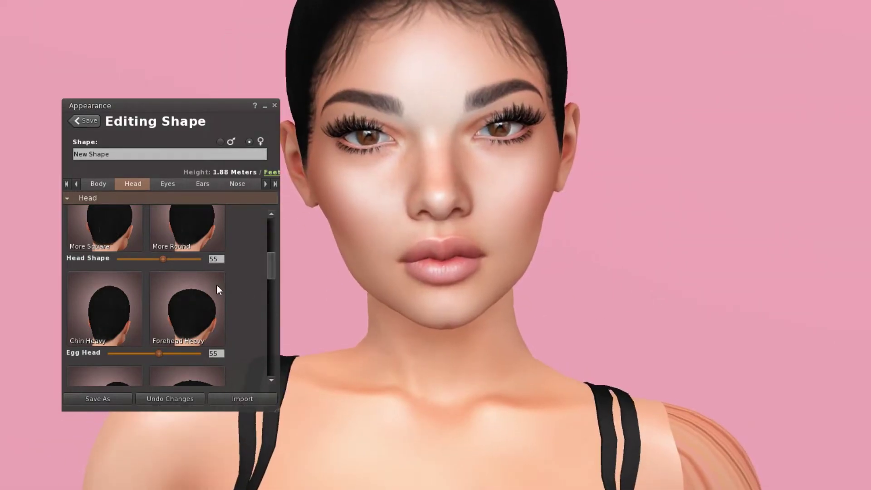
Shorten the head by setting Head Length to 43, checking it in profile
scroll(200, 300, "down", 4)
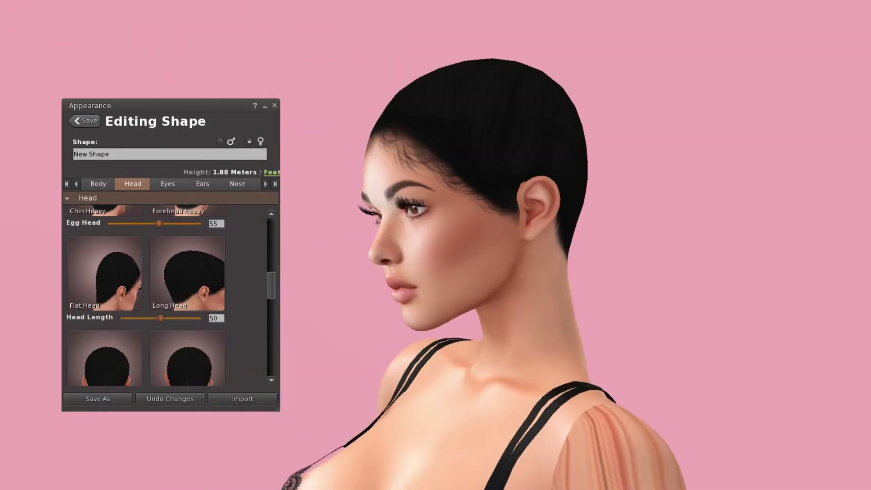
left_click_drag(158, 320, 154, 320)
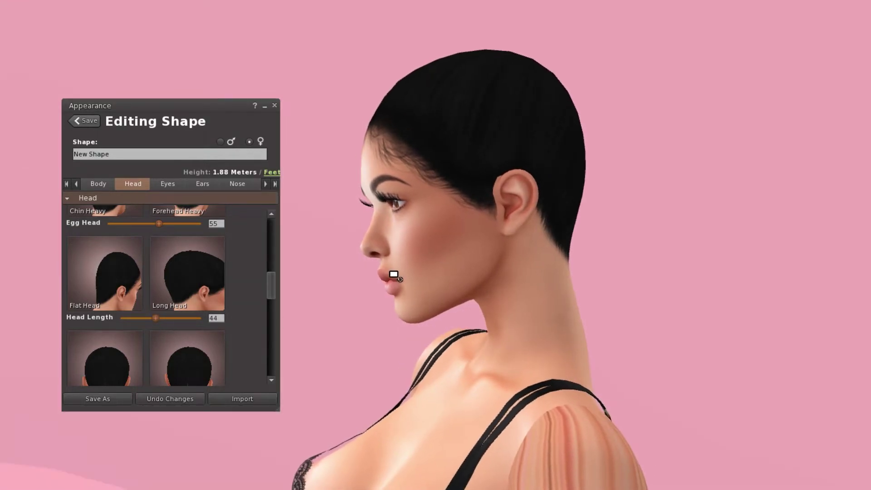
left_click(156, 317)
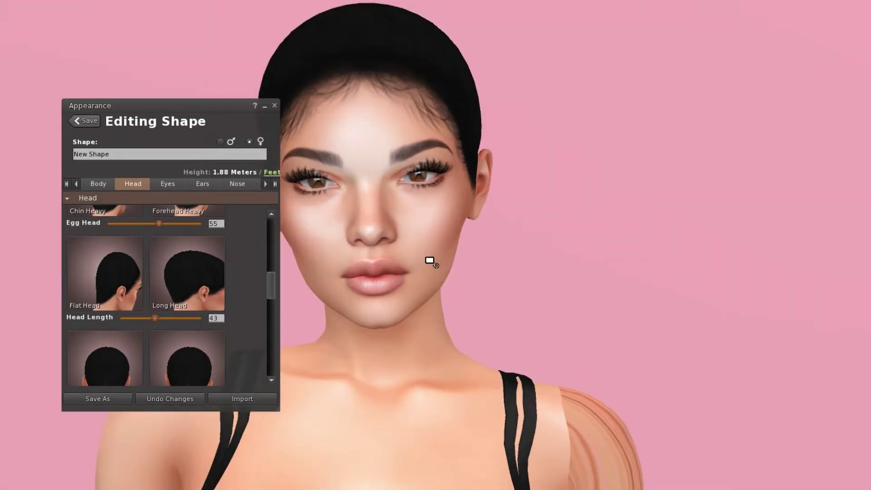
Set the shape's Forehead Angle to 57 and Brow Size to 15, checking the head in profile
scroll(188, 307, "down", 5)
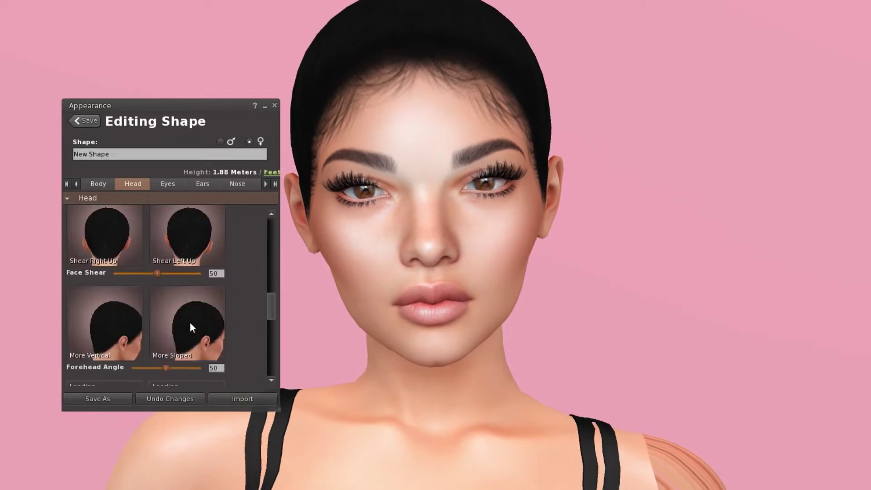
left_click_drag(388, 241, 227, 240, "ctrl+alt")
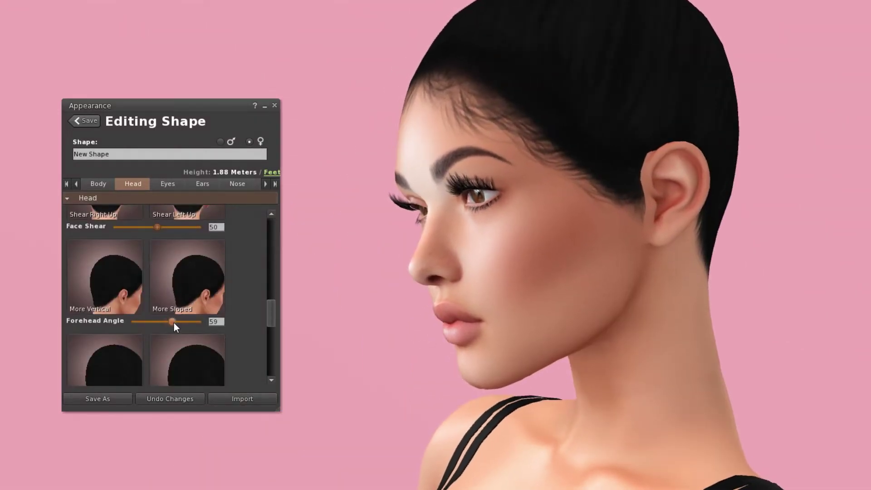
left_click_drag(173, 322, 171, 323)
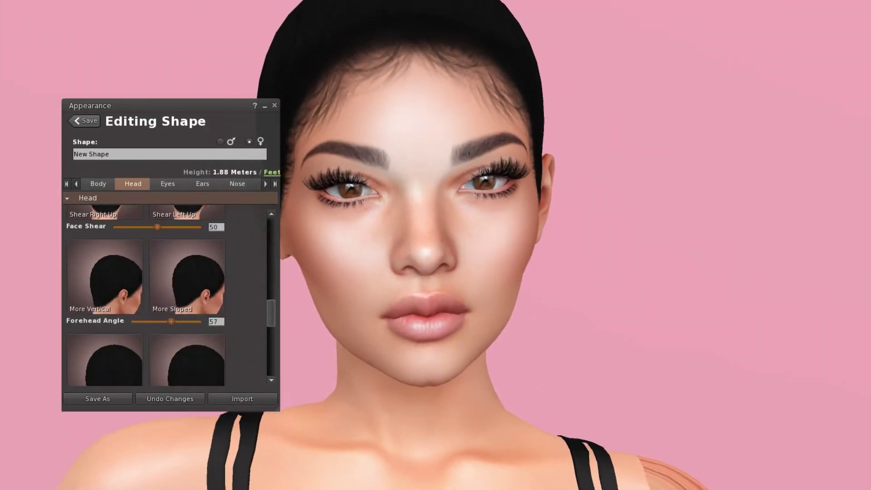
scroll(206, 299, "down", 3)
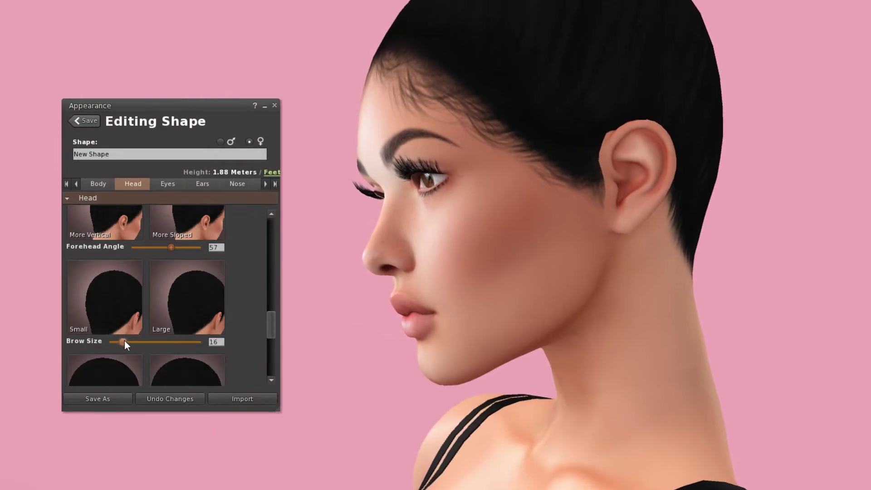
left_click_drag(125, 342, 122, 342)
Set the shape's Upper Cheeks to 21 and Cheek Bones to 54
scroll(183, 298, "down", 3)
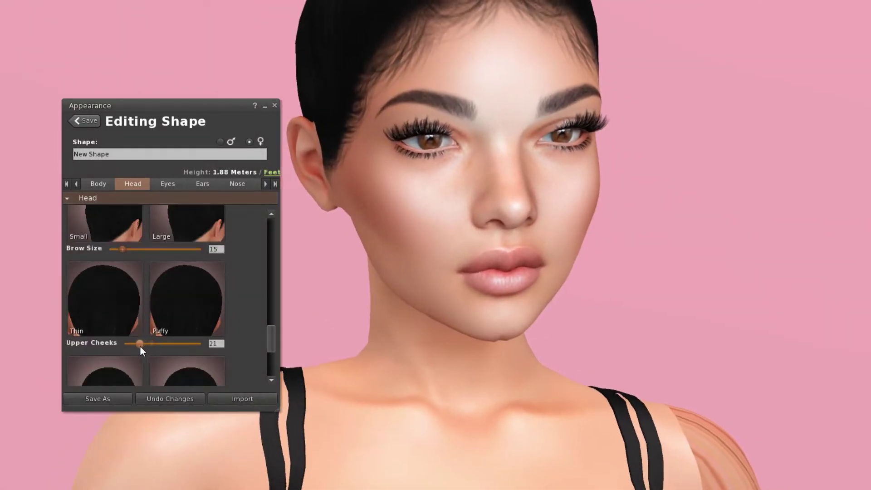
scroll(190, 343, "down", 3)
scroll(152, 363, "down", 2)
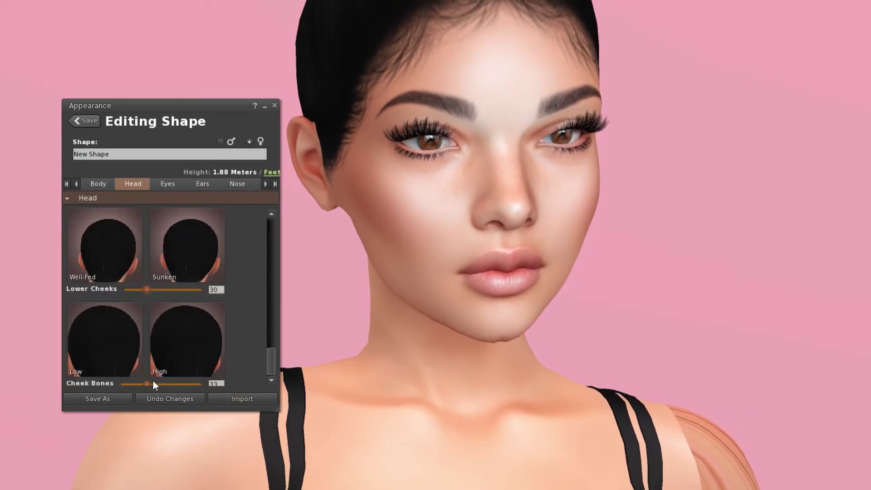
left_click_drag(154, 384, 164, 384)
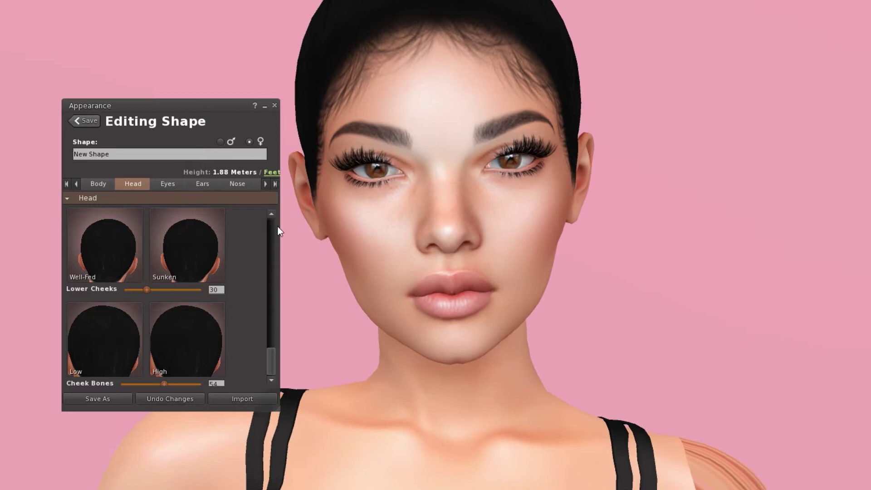
Set the eyes' Eye Opening to 48 and Eye Spacing to 51
left_click(168, 184)
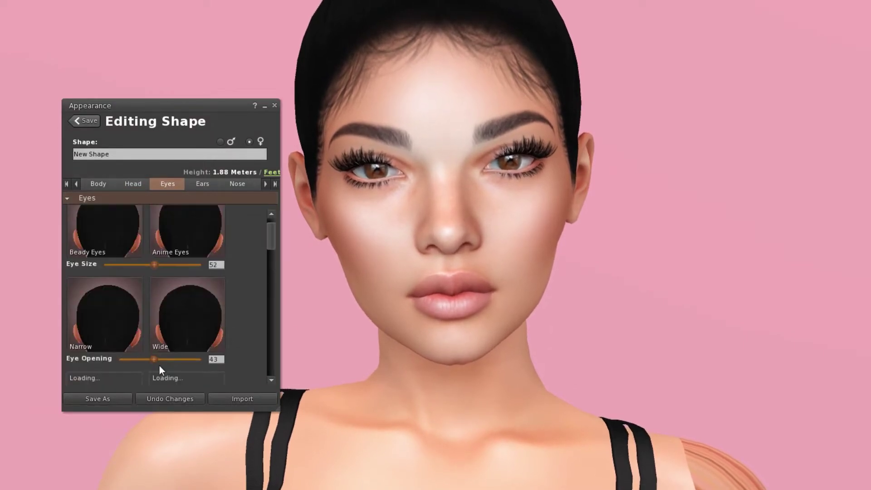
scroll(159, 366, "down", 5)
scroll(165, 349, "down", 1)
left_click_drag(170, 346, 158, 347)
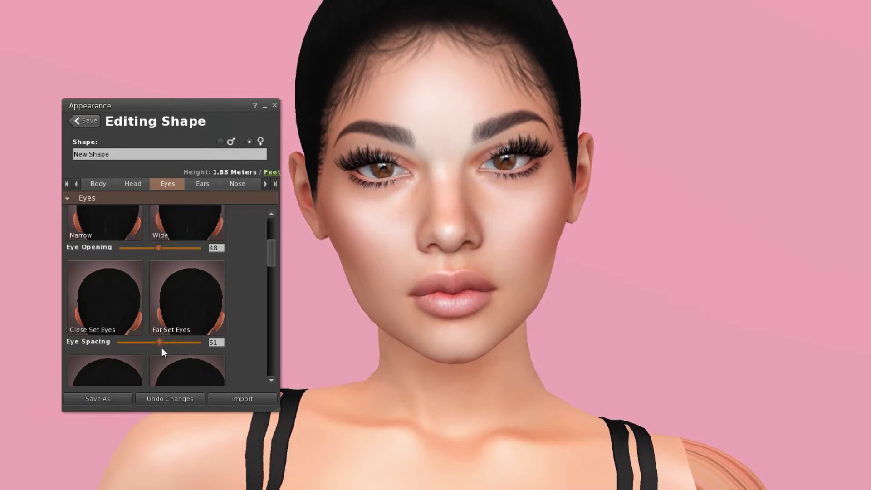
Raise the Inner Eye Corner to 60 and set Eye Depth to 47
scroll(161, 347, "down", 3)
scroll(157, 330, "down", 3)
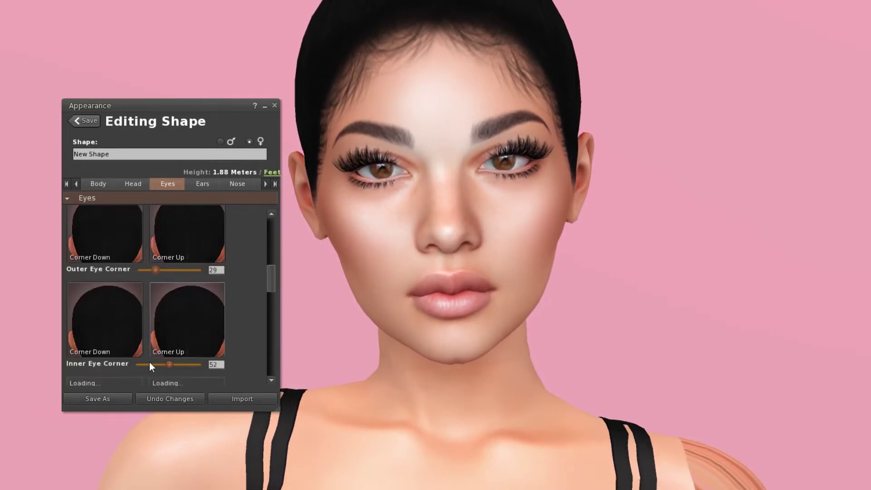
left_click_drag(169, 364, 175, 364)
scroll(171, 353, "down", 4)
scroll(172, 357, "down", 3)
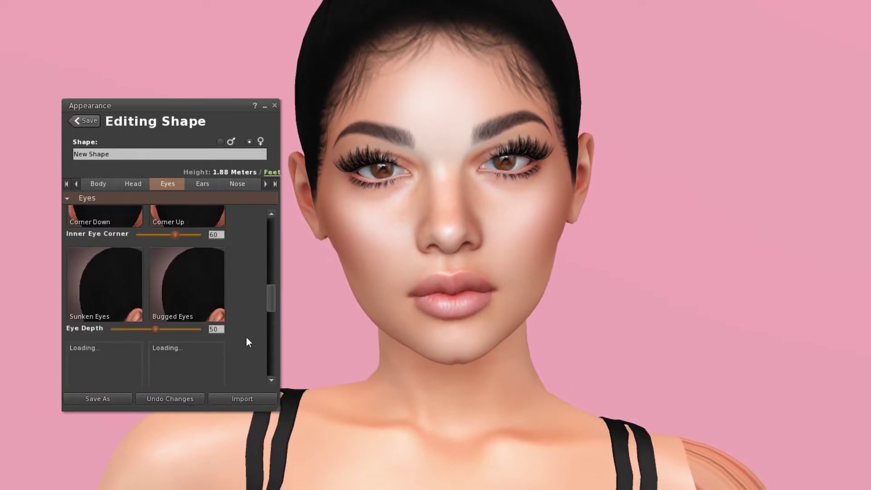
left_click_drag(155, 329, 153, 329)
Return to Eye Spacing and bring the eyes closer together at 48
left_click_drag(426, 261, 434, 222, "alt")
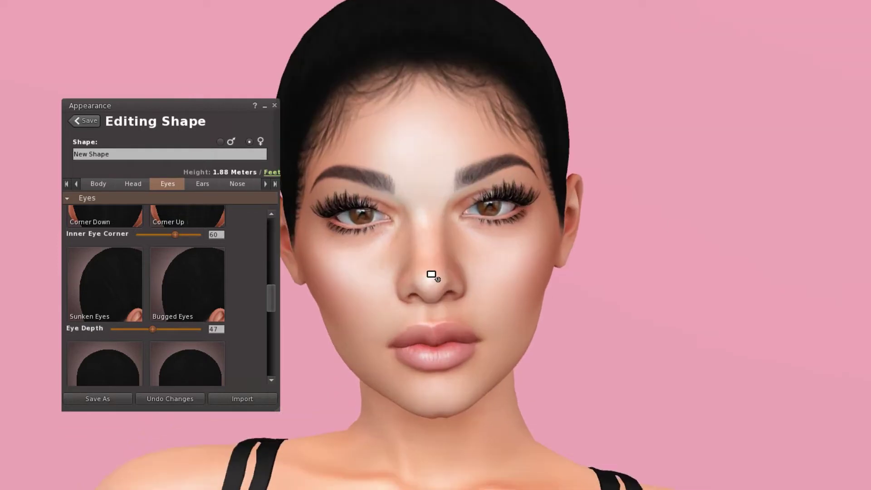
scroll(209, 286, "up", 10)
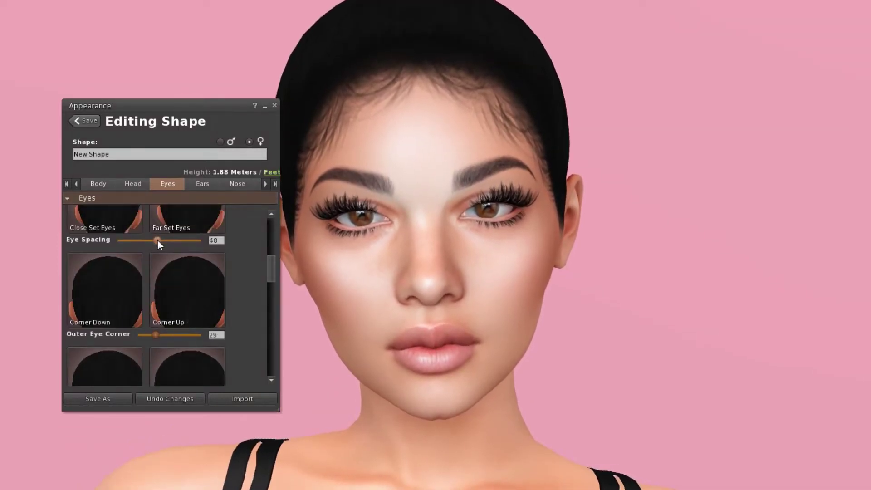
scroll(205, 329, "down", 6)
scroll(190, 338, "down", 9)
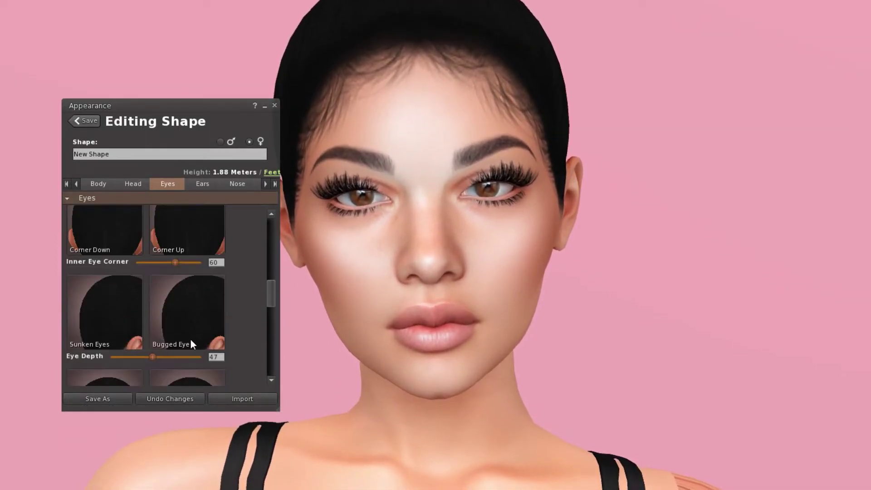
Adjust the eyelid settings below Eye Depth and go through the remaining eye settings
left_click_drag(143, 323, 126, 306)
scroll(145, 323, "down", 3)
scroll(136, 281, "down", 2)
scroll(169, 328, "down", 5)
scroll(169, 328, "down", 5)
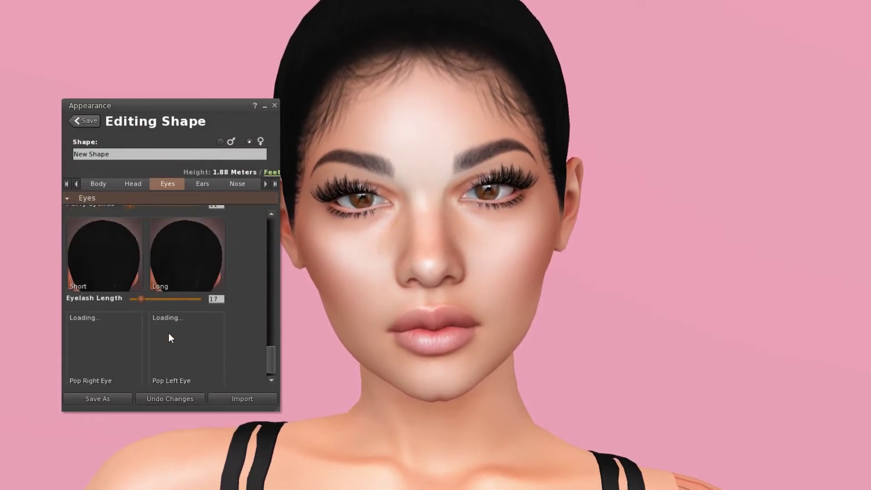
mouse_move(421, 230)
left_mouse_down("ctrl+alt")
mouse_move(263, 230)
mouse_move(421, 234)
left_mouse_up("ctrl+alt")
Set the shape's Nose Size to 28, checking the nose in profile and from the front
left_click(238, 183)
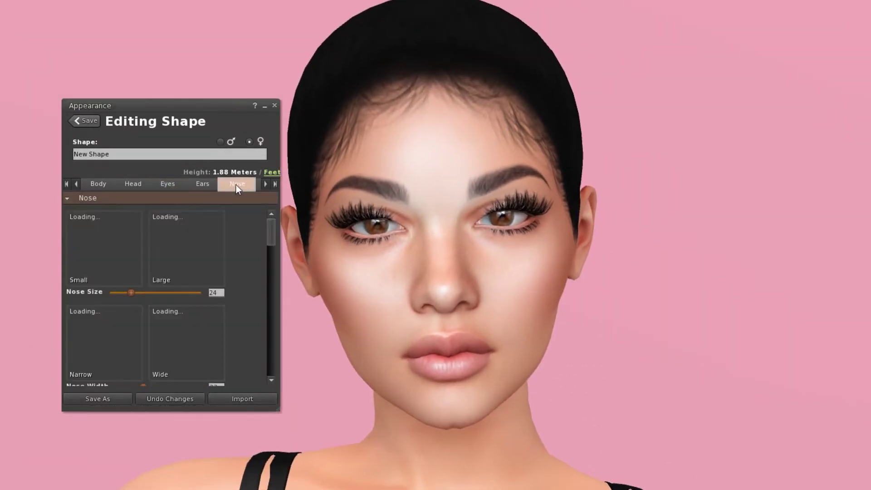
left_click_drag(415, 315, 458, 314)
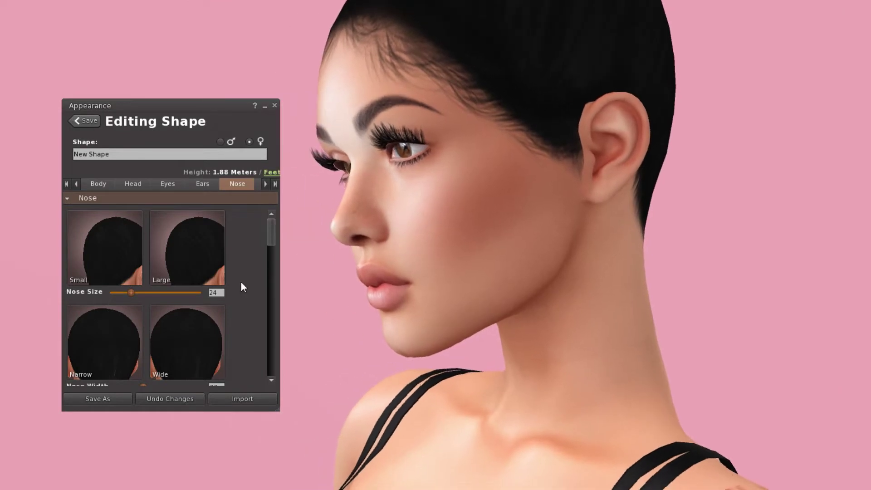
left_click_drag(132, 292, 135, 292)
left_click_drag(393, 230, 499, 230, "alt")
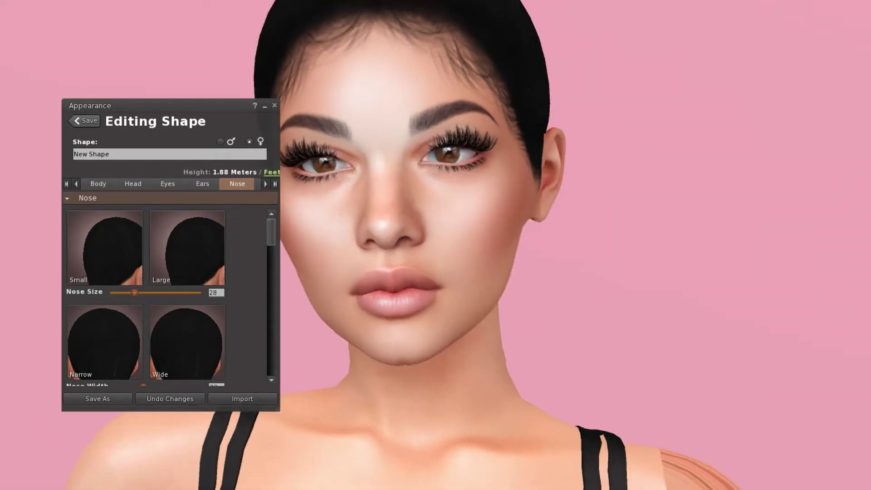
Set the nose's Nostril Division to 67 and Nose Thickness to 34
scroll(204, 311, "down", 3)
left_click_drag(146, 313, 177, 317)
scroll(154, 325, "down", 2)
scroll(156, 331, "down", 2)
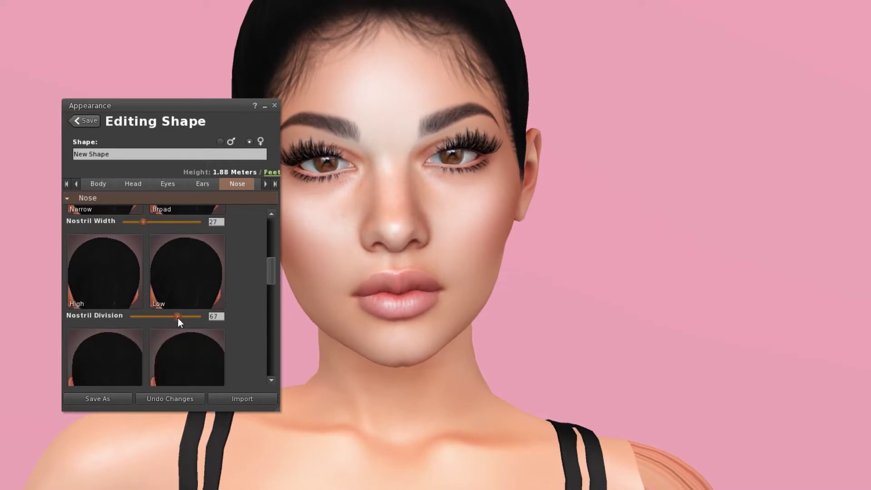
scroll(178, 318, "down", 2)
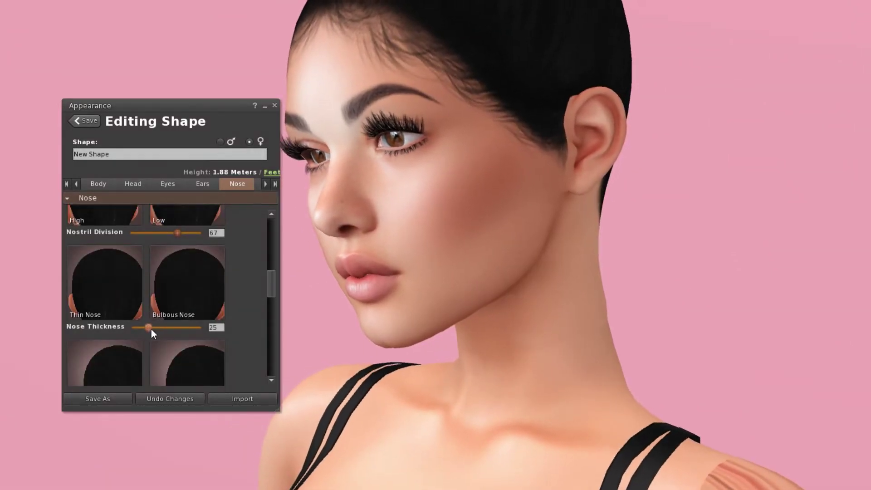
left_click_drag(149, 328, 155, 328)
Set the nose's Upper Bridge to 38 and Lower Bridge to 36 in profile view
scroll(157, 325, "down", 2)
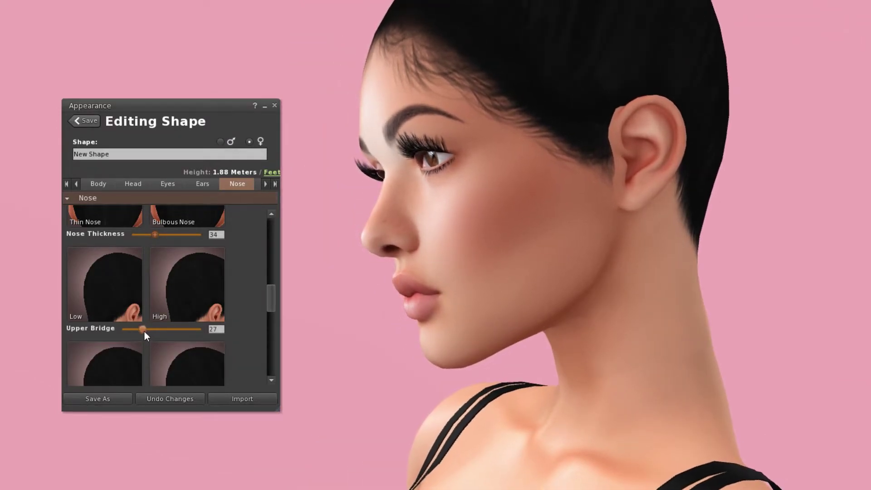
left_click_drag(143, 330, 152, 360)
scroll(155, 345, "down", 2)
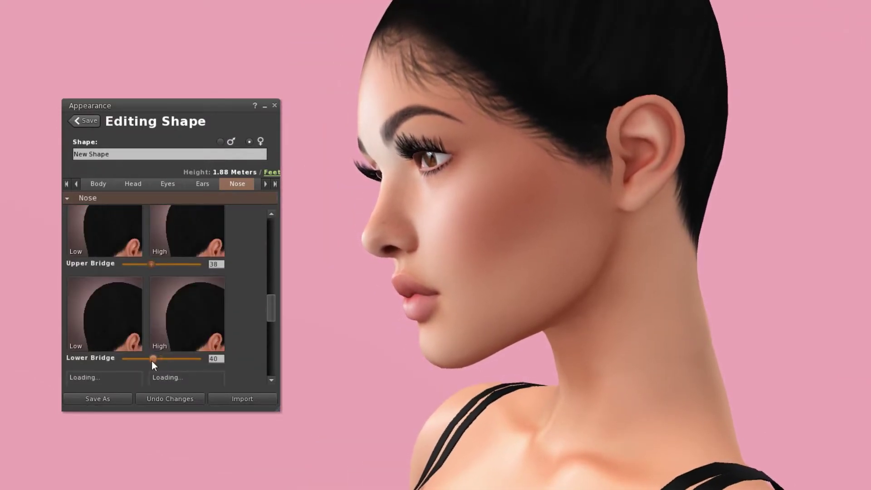
Narrow the nose's Bridge Width to 33 and raise the Nose Tip Angle to 73
scroll(204, 320, "down", 2)
scroll(204, 315, "down", 2)
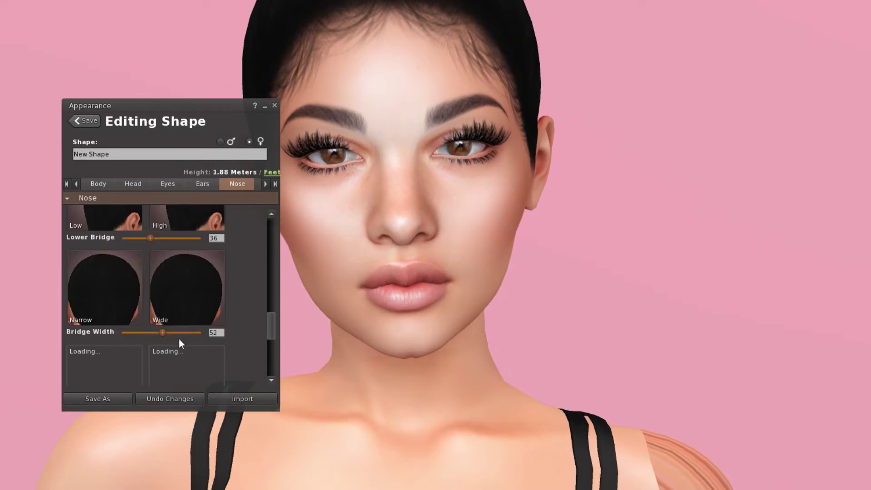
left_click_drag(153, 336, 145, 353)
scroll(204, 350, "down", 2)
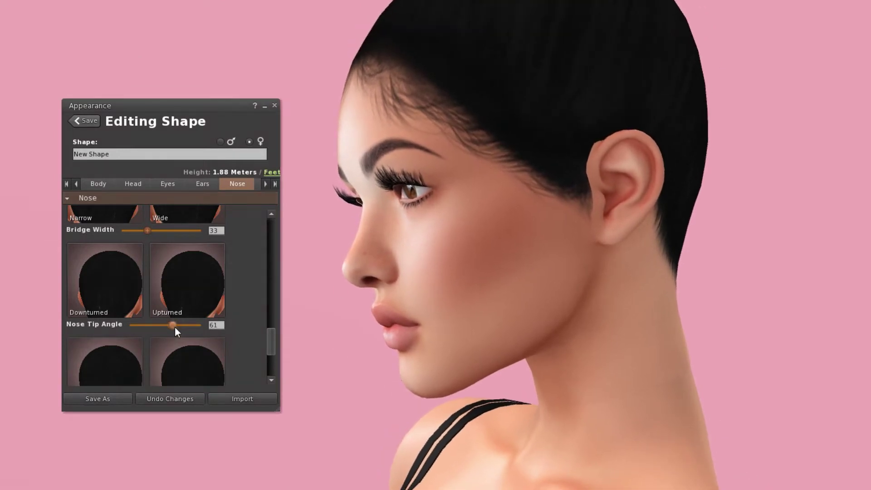
left_click(183, 324)
left_click_drag(408, 249, 437, 252, "alt")
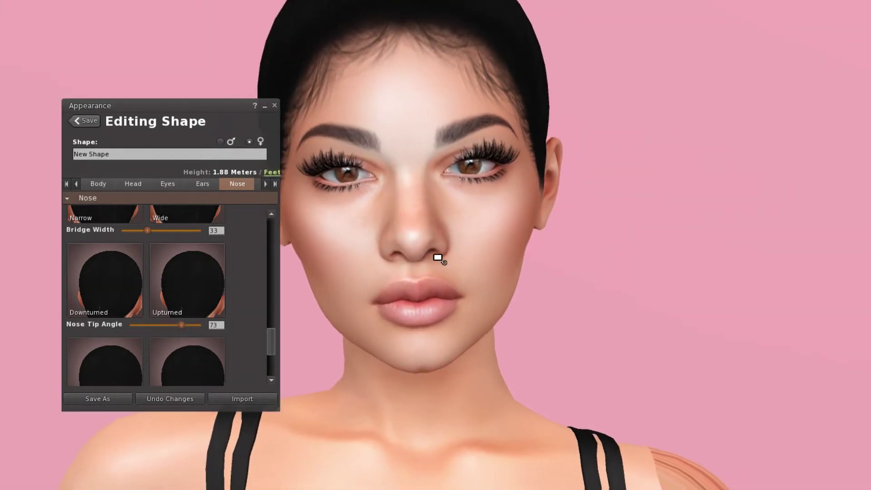
Set the Nose Tip Shape to 18 and go through the remaining nose settings
scroll(449, 270, "down", 1)
scroll(192, 324, "down", 10)
left_click_drag(151, 328, 148, 328)
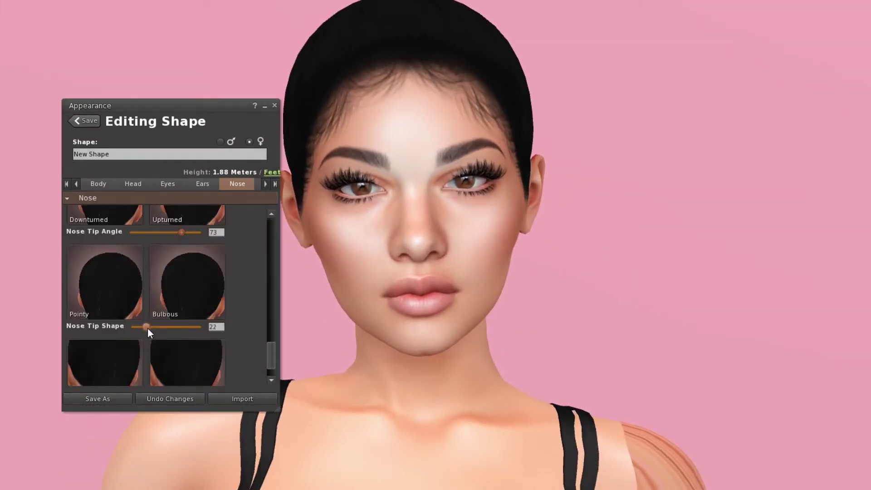
scroll(176, 329, "down", 2)
scroll(245, 185, "down", 4)
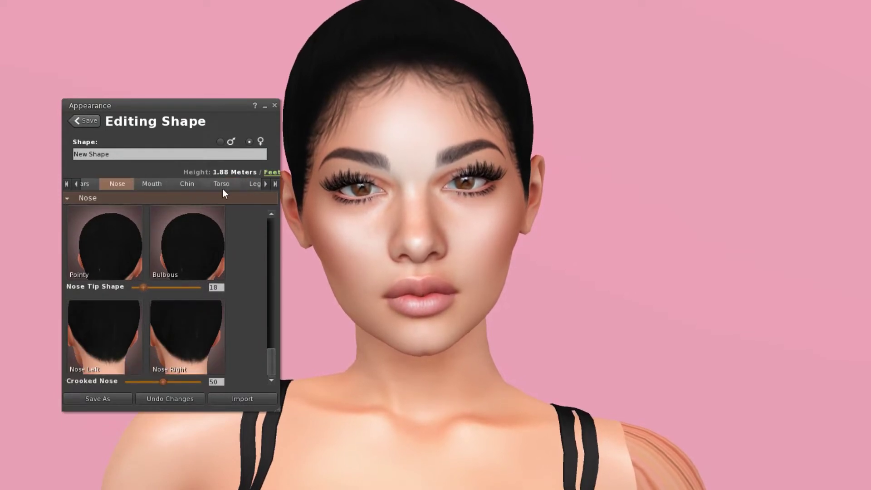
Set the mouth's Lip Width to 44 and Lip Fullness to 37
left_click(146, 184)
scroll(349, 301, "up", 1)
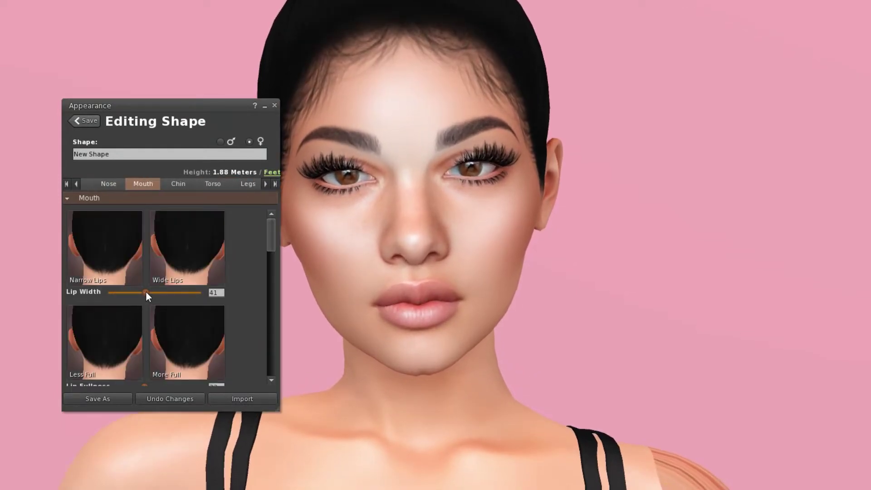
left_click_drag(146, 293, 148, 293)
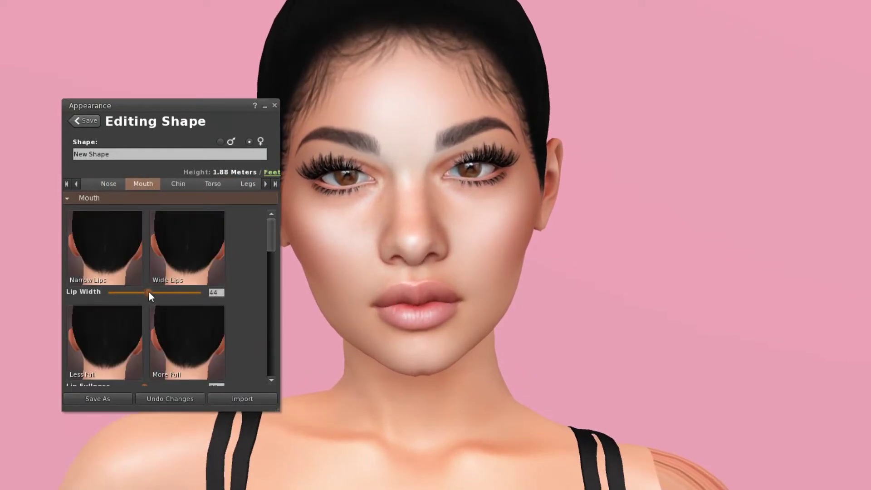
scroll(148, 318, "down", 2)
left_click_drag(147, 350, 149, 349)
scroll(148, 327, "down", 2)
left_click_drag(146, 306, 148, 304)
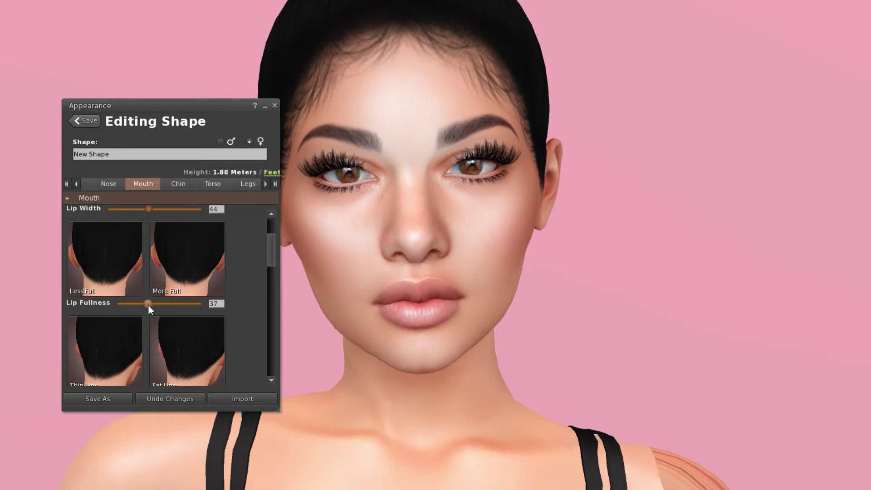
Set the mouth's Lip Thickness to 58 and Mouth Position to 47
scroll(164, 365, "down", 2)
left_click_drag(163, 363, 169, 361)
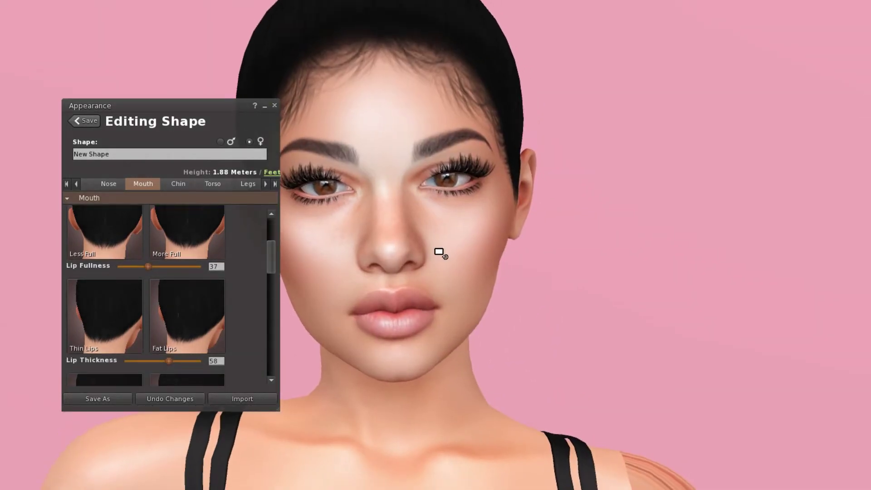
scroll(179, 366, "down", 4)
left_click_drag(166, 347, 162, 345)
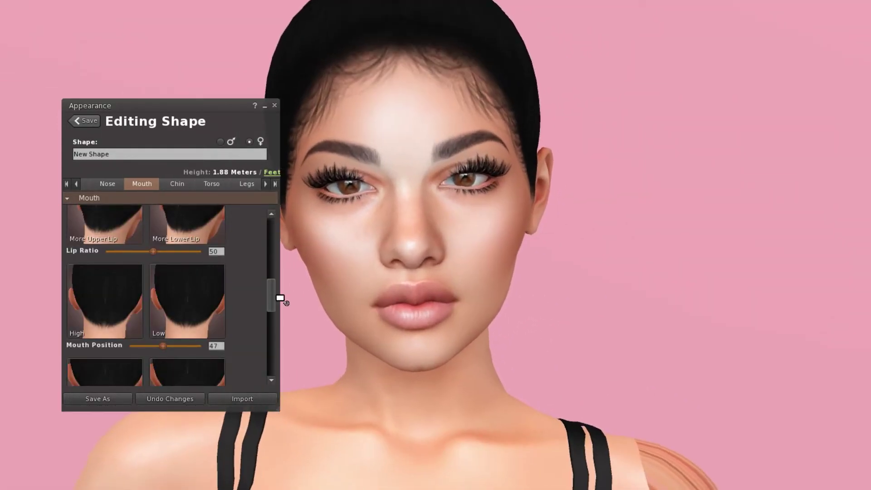
Set the Lip Cleft Depth to 16 and go through the remaining mouth settings
scroll(189, 316, "down", 3)
scroll(188, 322, "down", 1)
scroll(188, 331, "down", 1)
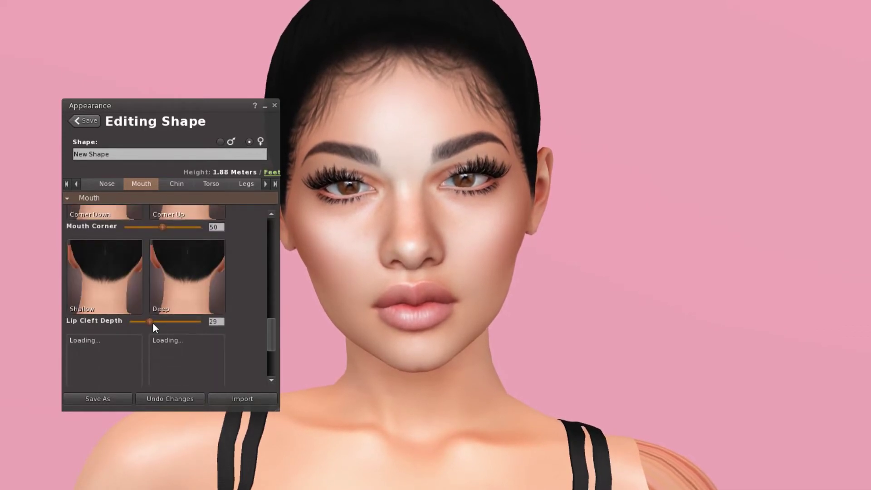
left_click_drag(151, 322, 140, 322)
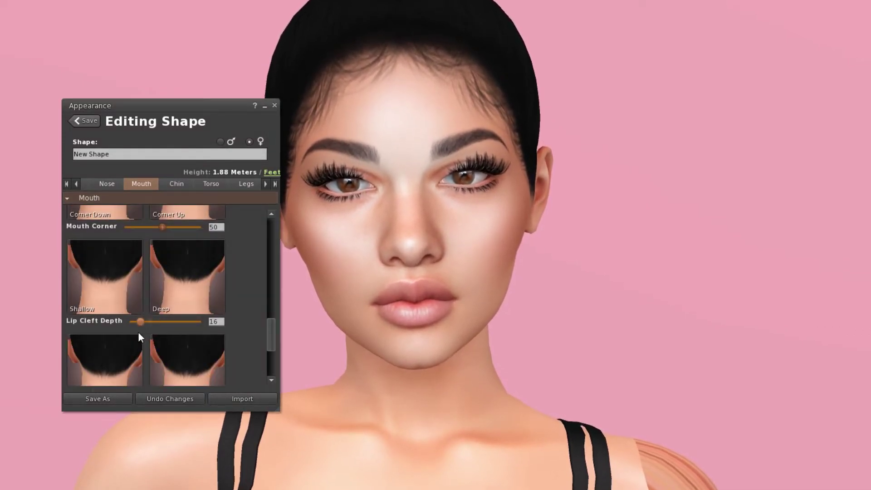
scroll(138, 333, "down", 1)
scroll(151, 377, "down", 1)
scroll(177, 344, "down", 2)
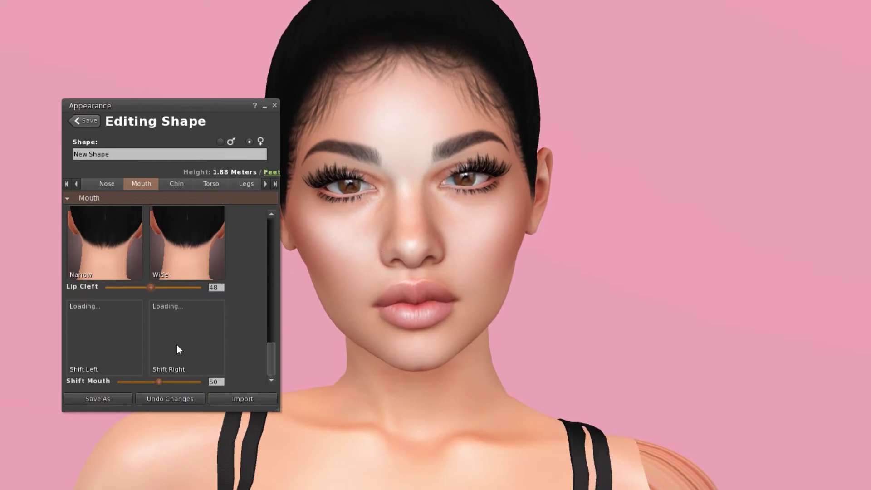
Set the chin's Chin Angle to 54 and Chin Depth to 52
left_click(176, 183)
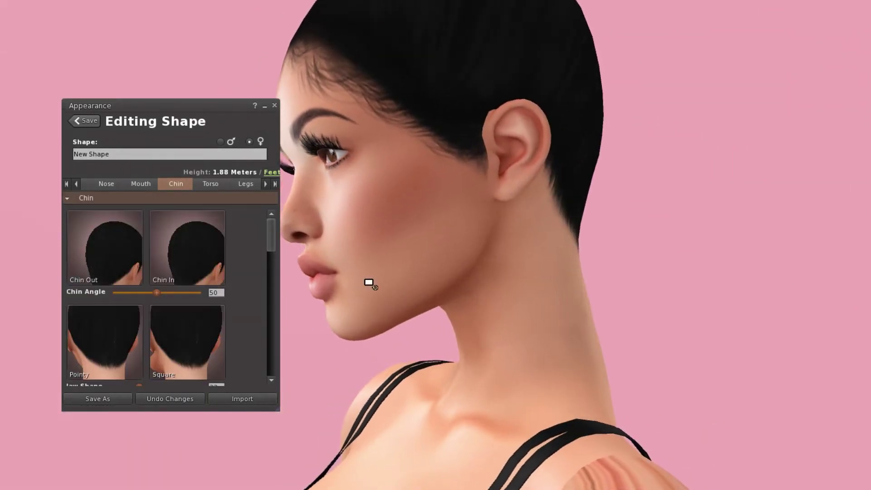
left_click_drag(157, 291, 162, 293)
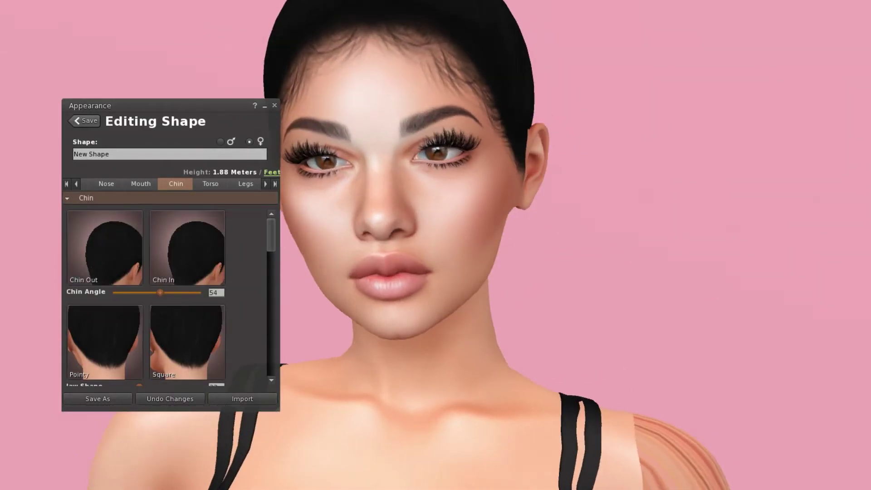
scroll(154, 361, "down", 2)
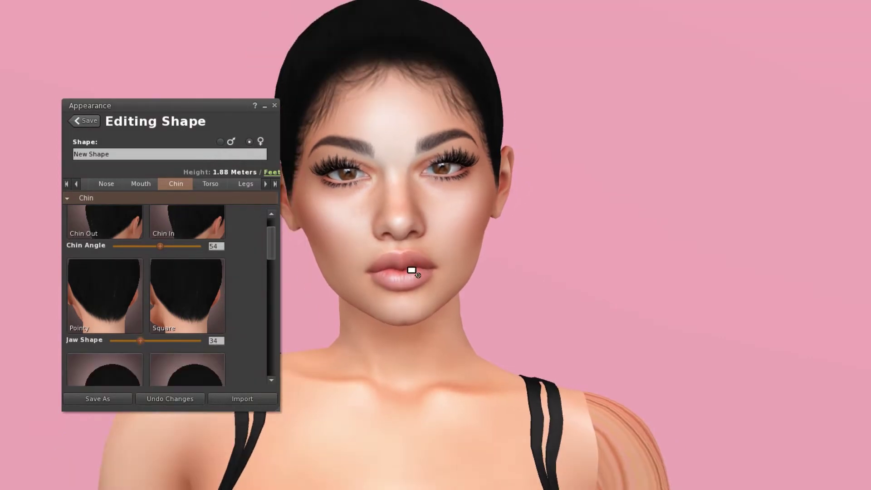
scroll(175, 344, "down", 4)
left_click_drag(159, 341, 161, 341)
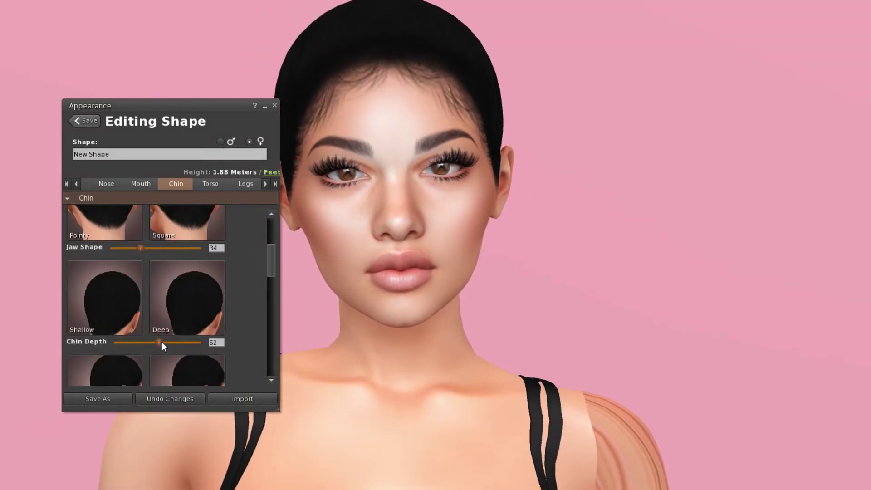
Set the Jaw Angle to 100 and Jaw Jut to 51, then go through the remaining chin settings
scroll(197, 352, "down", 6)
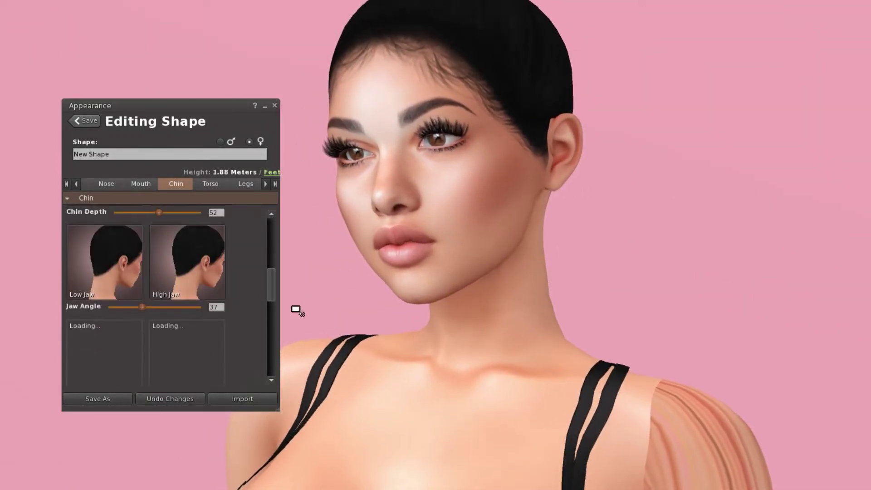
left_click_drag(142, 307, 214, 317)
left_click_drag(327, 263, 435, 260, "ctrl+alt")
scroll(205, 295, "down", 4)
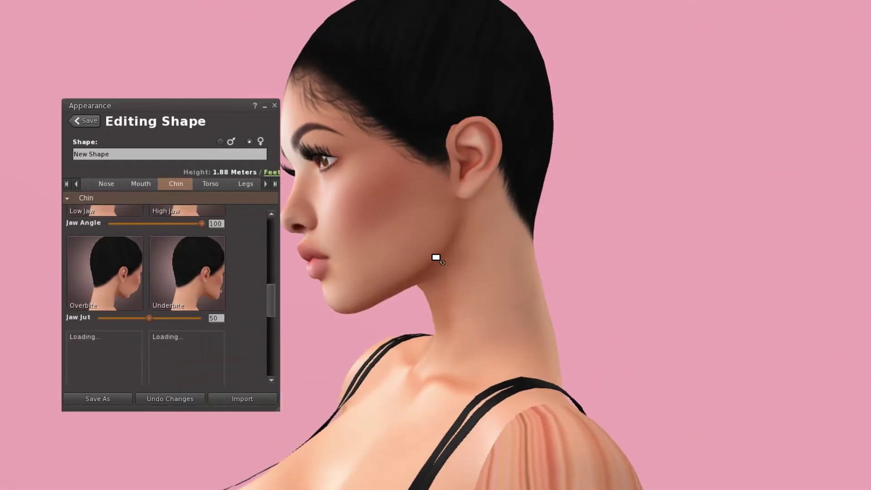
left_click(151, 318)
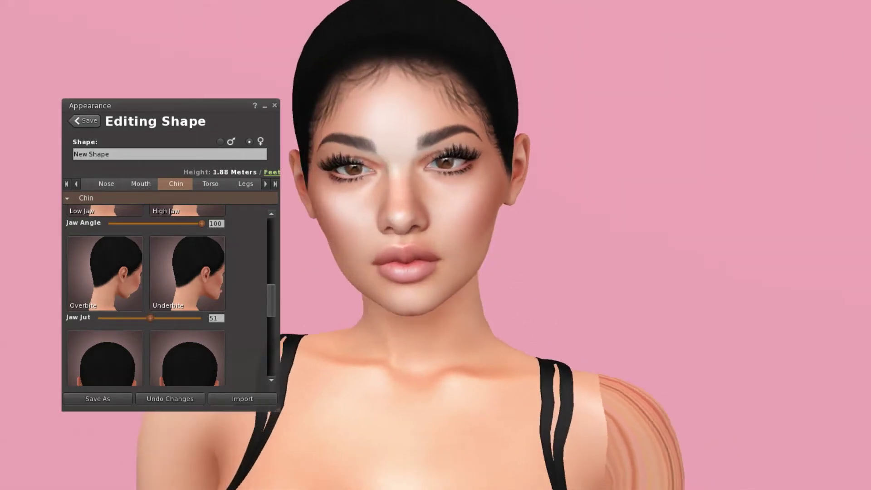
scroll(156, 336, "down", 3)
scroll(156, 335, "down", 4)
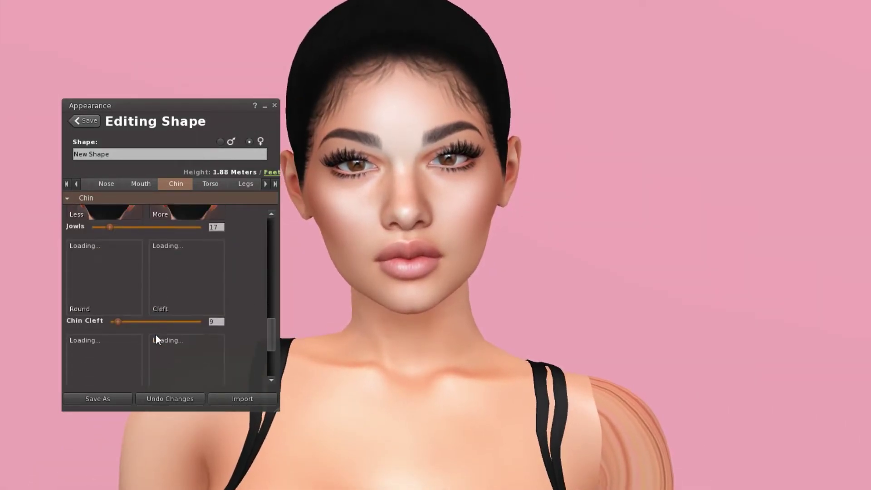
scroll(195, 325, "down", 1)
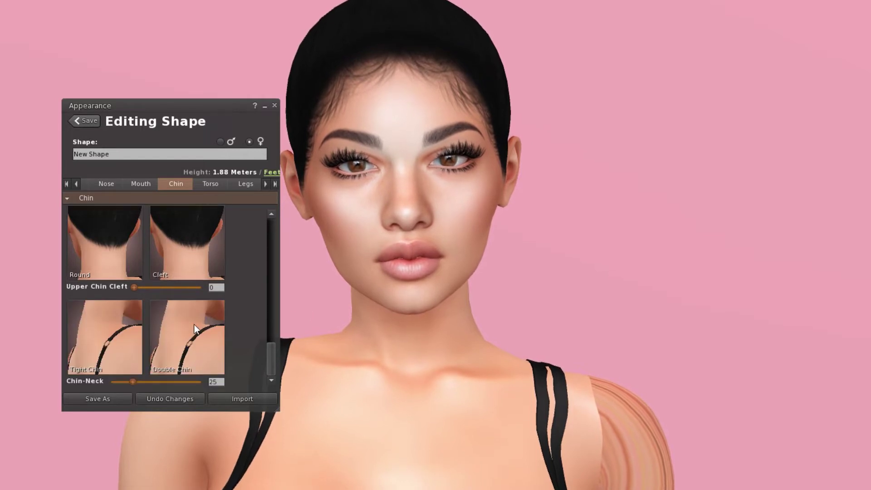
scroll(196, 325, "up", 4)
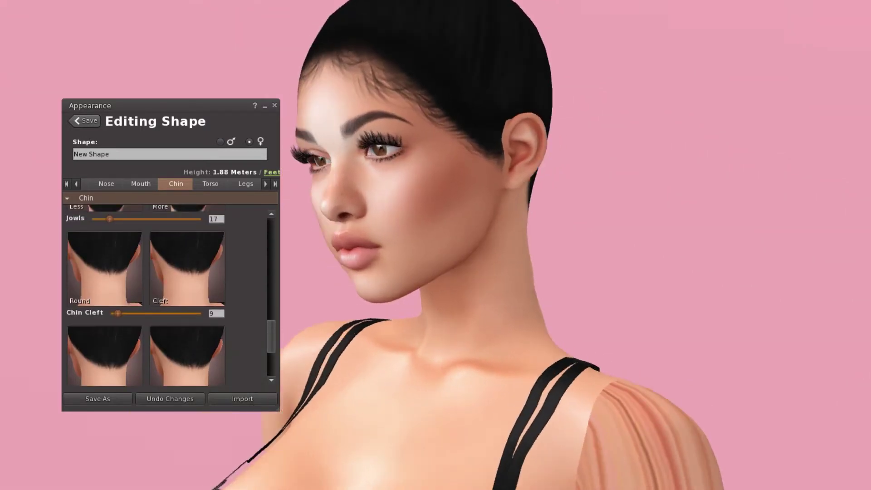
Set the torso's Neck Thickness to 37 and adjust the torso settings down to Breast Cleavage
left_click(218, 184)
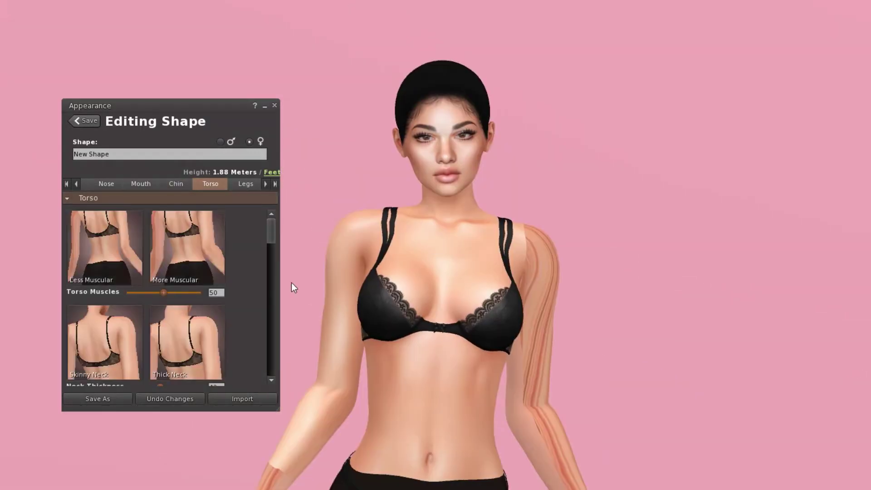
left_click_drag(163, 293, 159, 317)
scroll(173, 324, "down", 3)
scroll(159, 323, "down", 3)
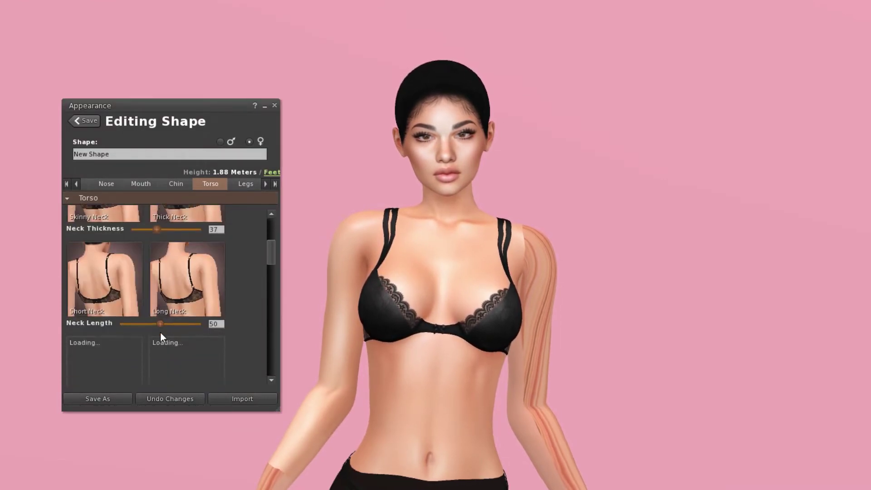
scroll(159, 329, "down", 3)
mouse_move(160, 336)
left_mouse_down()
mouse_move(128, 339)
mouse_move(163, 345)
mouse_move(165, 320)
mouse_move(150, 324)
left_mouse_up()
scroll(135, 339, "down", 3)
scroll(173, 318, "down", 3)
scroll(154, 329, "down", 3)
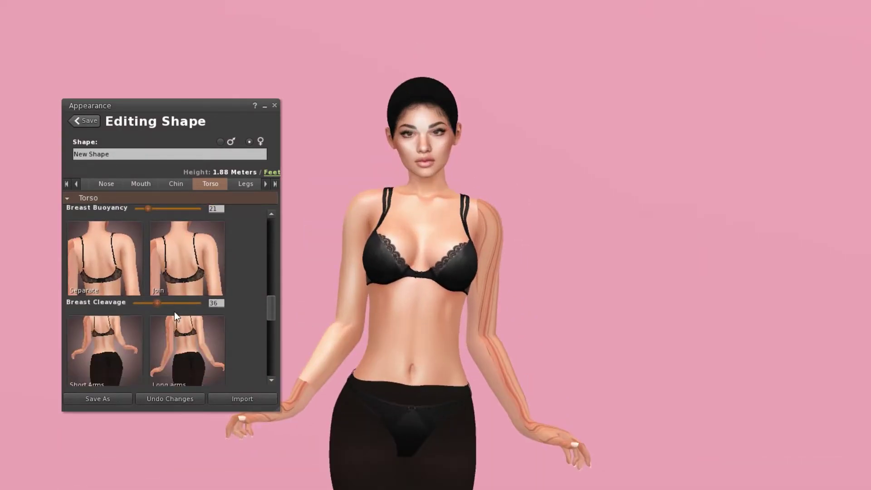
Set the torso's Hand Size to 12 and adjust the Torso Length
scroll(174, 312, "down", 3)
left_click_drag(186, 334, 121, 334)
scroll(168, 339, "down", 3)
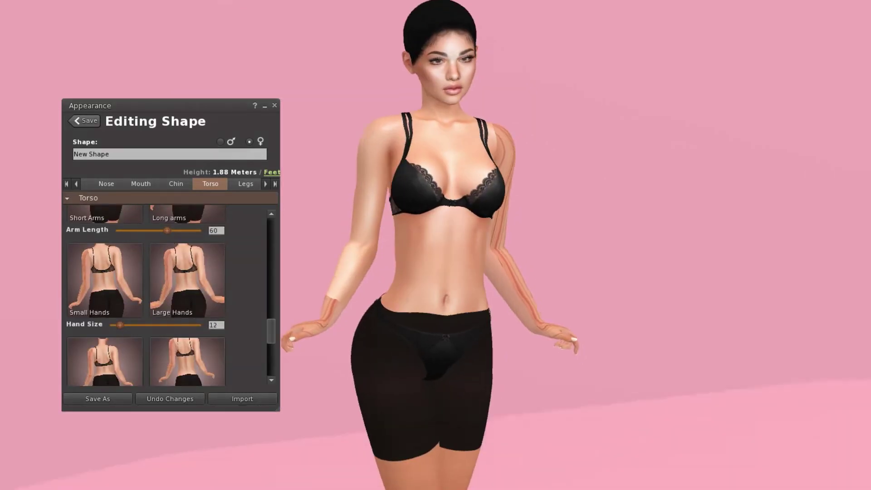
scroll(183, 303, "down", 3)
scroll(184, 303, "down", 2)
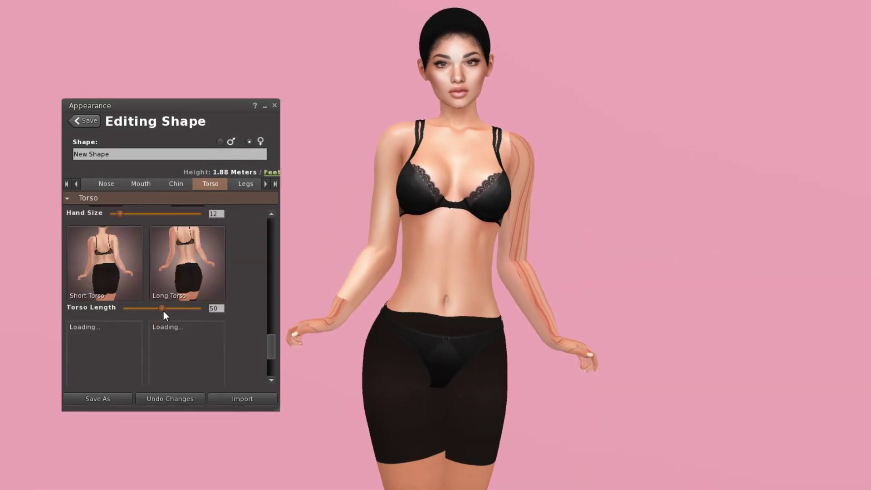
left_click_drag(164, 311, 153, 333)
scroll(175, 320, "down", 3)
scroll(159, 330, "down", 3)
Set the Leg Muscles to 58, reduce the Leg Length and set the Hip Width to 60
left_click(245, 184)
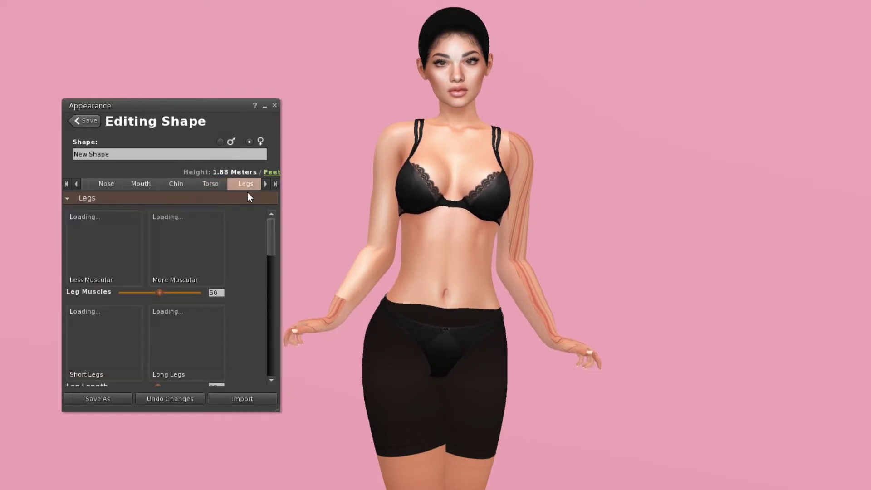
scroll(166, 326, "down", 2)
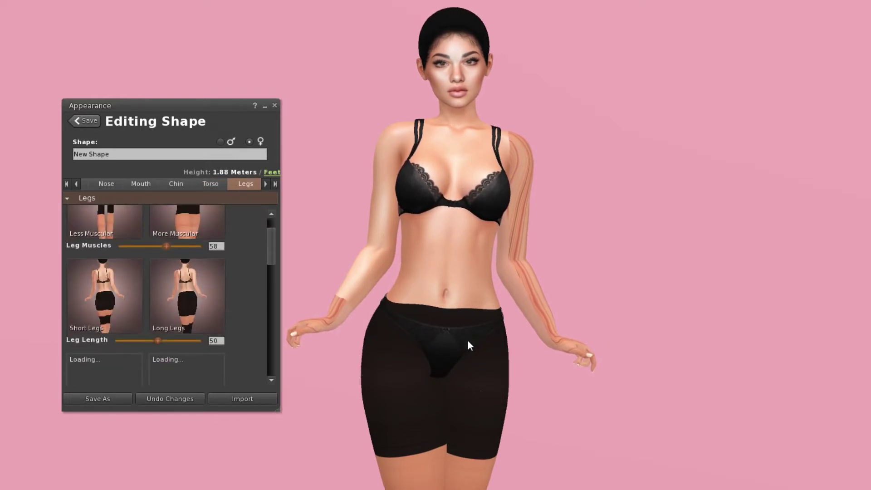
scroll(467, 342, "down", 3)
left_click_drag(160, 340, 164, 335)
Set the Hip Length to 52, adjust the Butt Size and go through the remaining leg settings
scroll(198, 352, "down", 3)
scroll(199, 352, "down", 3)
scroll(164, 350, "down", 3)
left_click(160, 353)
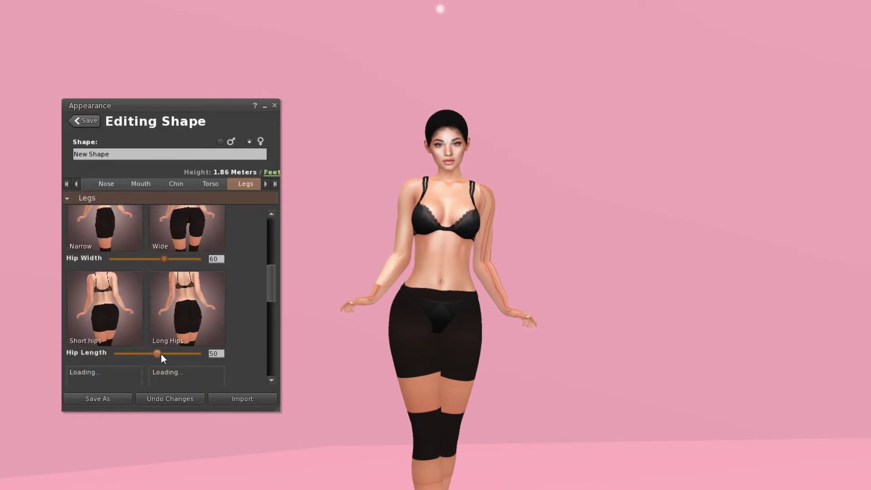
scroll(132, 355, "down", 1)
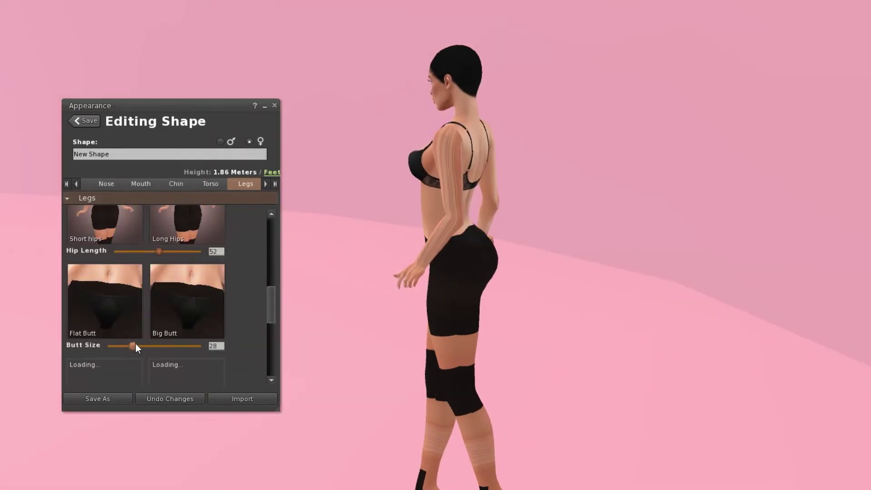
left_click_drag(135, 344, 136, 331)
scroll(179, 328, "down", 1)
scroll(180, 328, "down", 1)
scroll(156, 342, "down", 1)
scroll(156, 340, "down", 1)
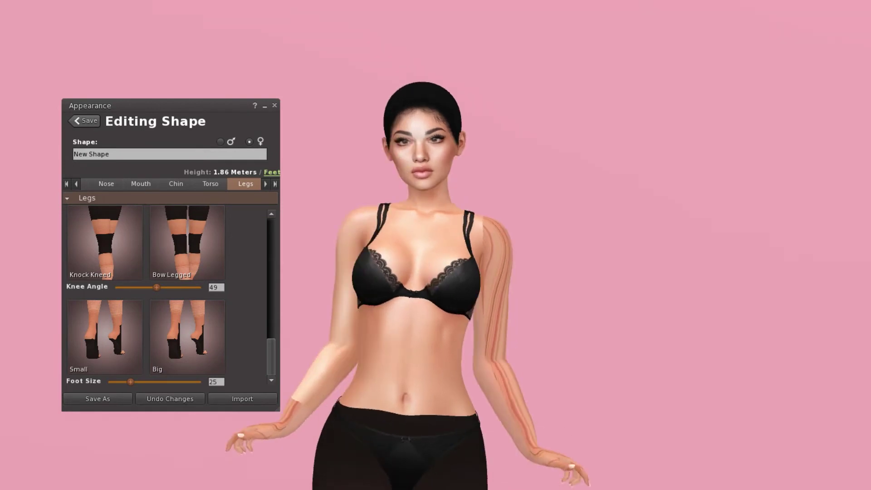
Save the shape as a new inventory item named with the creator's first name followed by GenusGiftHeadShape
left_click_drag(421, 157, 437, 259, "alt")
left_click(143, 404)
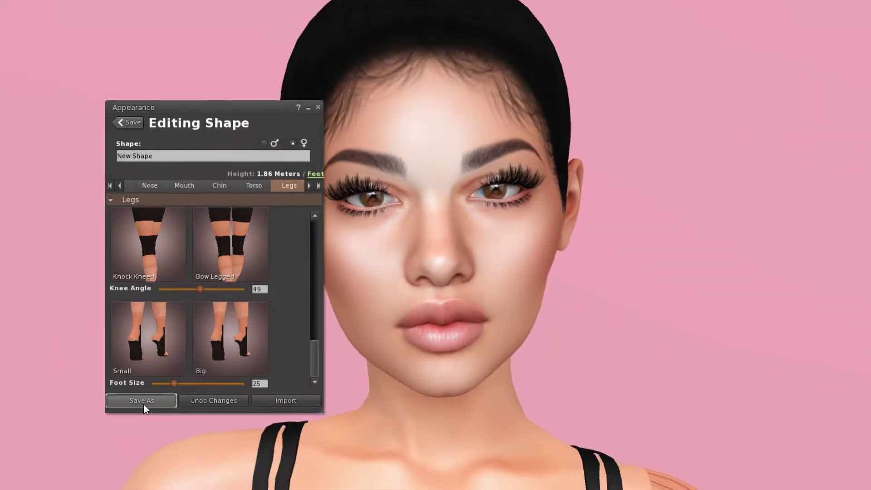
left_click(144, 401)
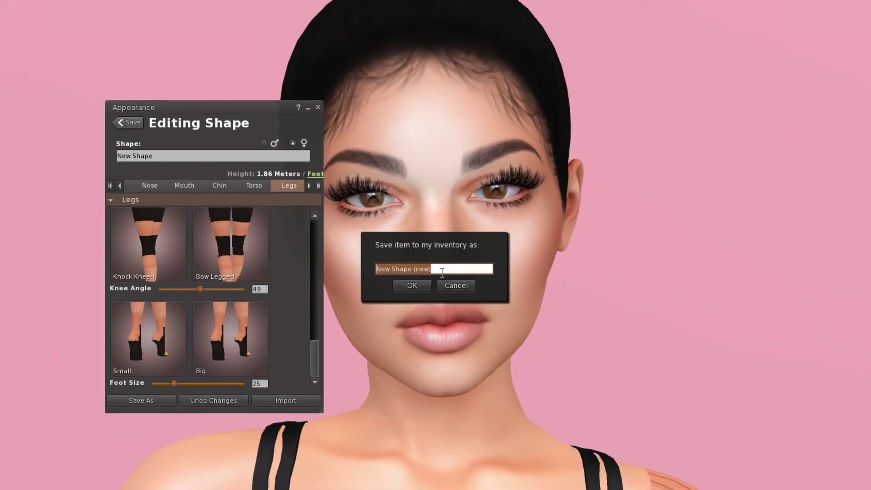
key("BackSpace")
type("SeanGenus")
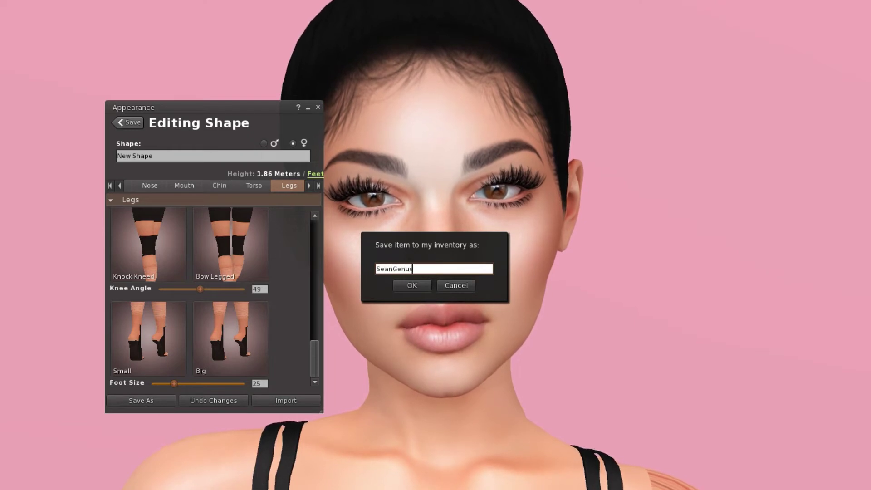
type("GiftHeadShape")
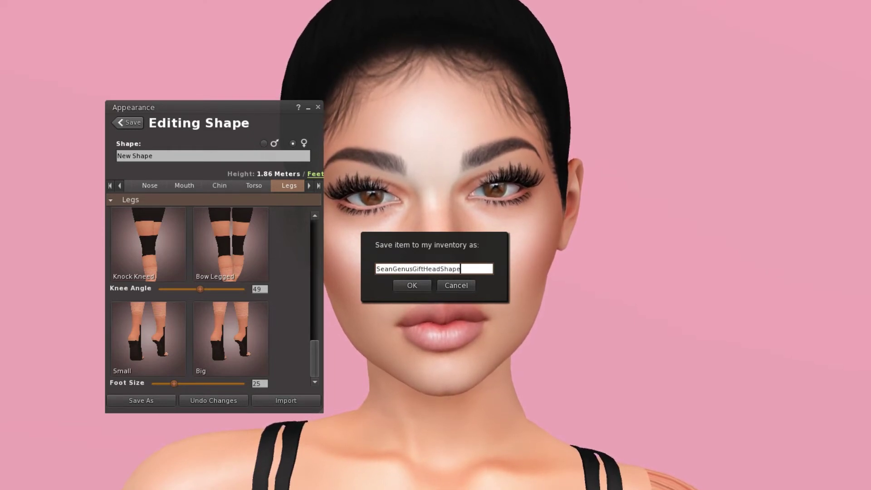
key("Return")
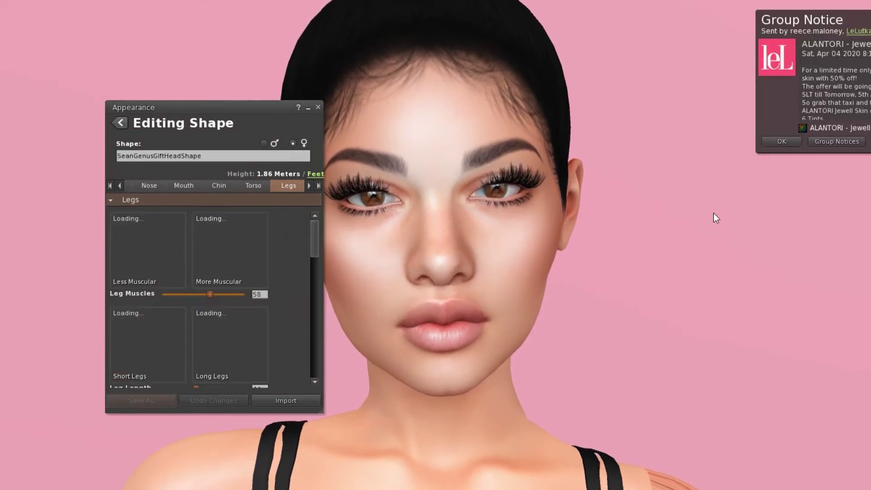
Close the shape editor and open the eyebrow settings of the worn New Hair (new) item from the inventory
left_click(781, 142)
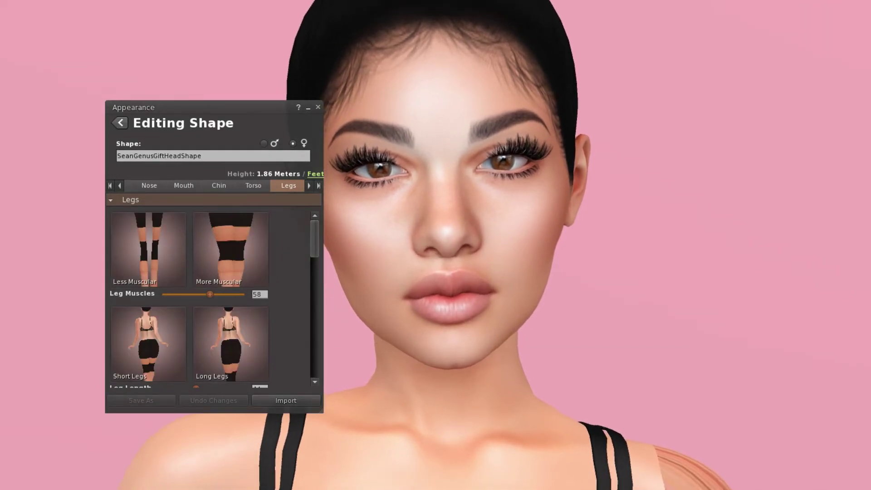
left_click(317, 107)
key("ctrl+i")
left_click(163, 131)
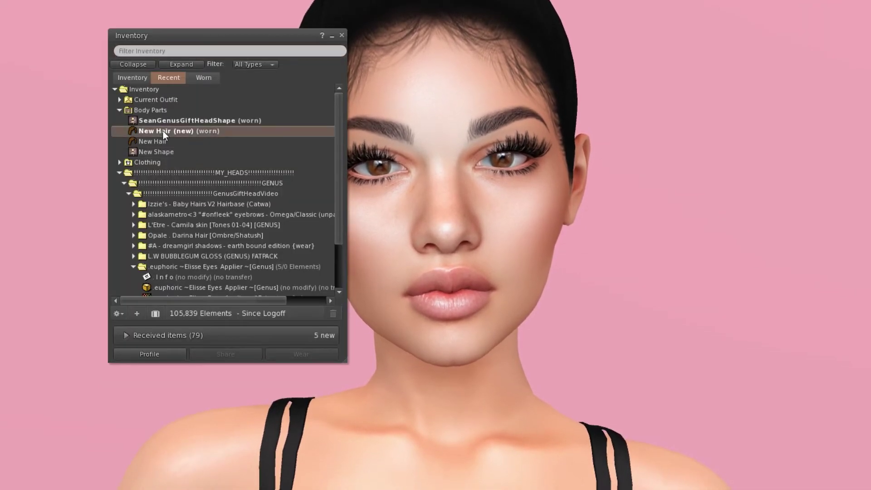
right_click(162, 131)
left_click(180, 274)
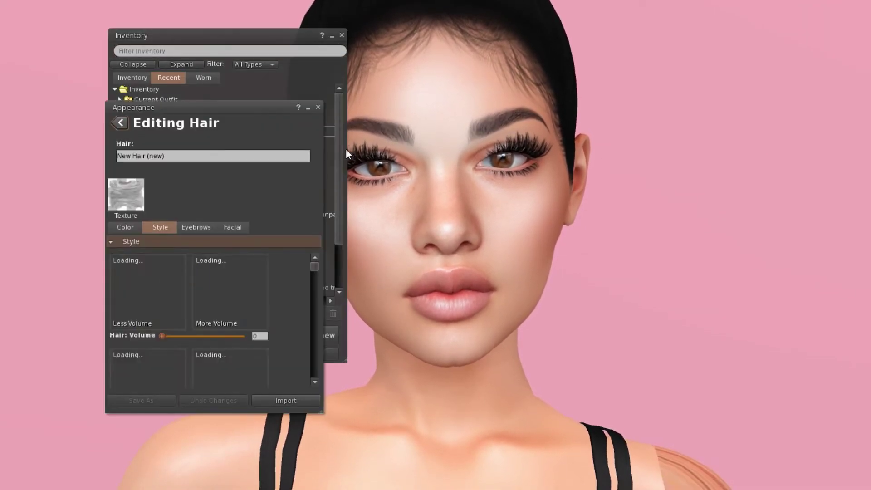
left_click(201, 226)
Try an Eyebrow Size of 65 on the hair item
left_click_drag(213, 334, 216, 337)
scroll(225, 309, "down", 5)
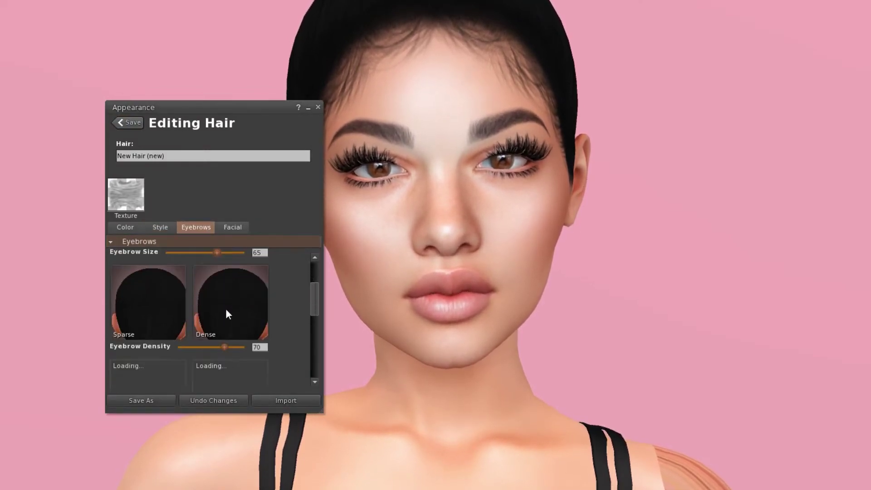
left_click(388, 262, "alt")
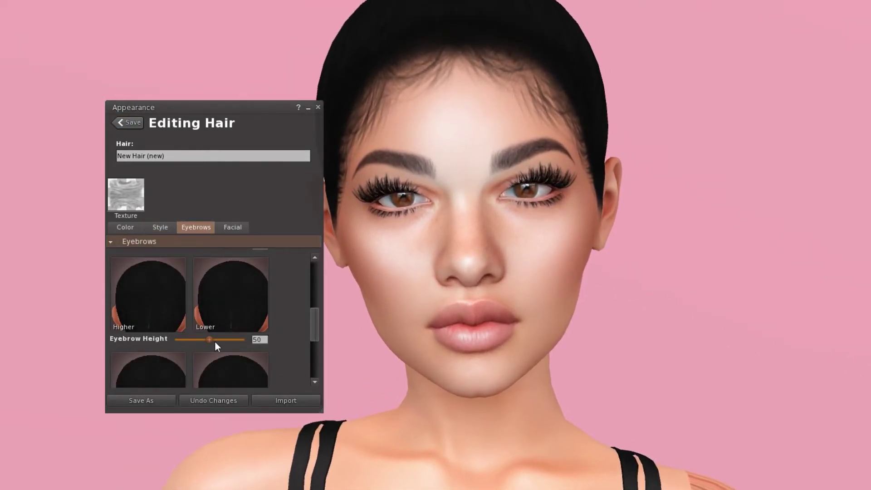
Set the Eyebrow Arc to 38 and the Eyebrow Points to 14
left_click_drag(214, 340, 193, 324)
scroll(217, 339, "down", 5)
scroll(198, 336, "down", 3)
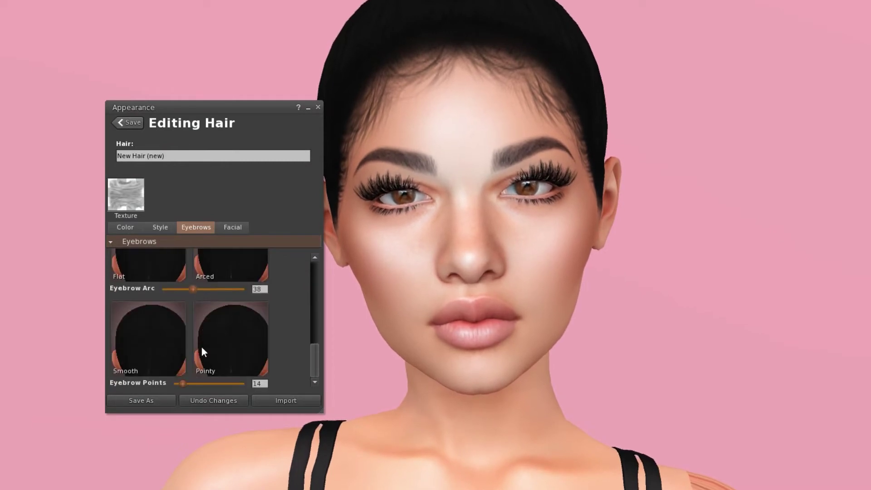
mouse_move(183, 382)
left_mouse_down()
mouse_move(192, 383)
mouse_move(182, 384)
left_mouse_up()
left_click(421, 335, "alt")
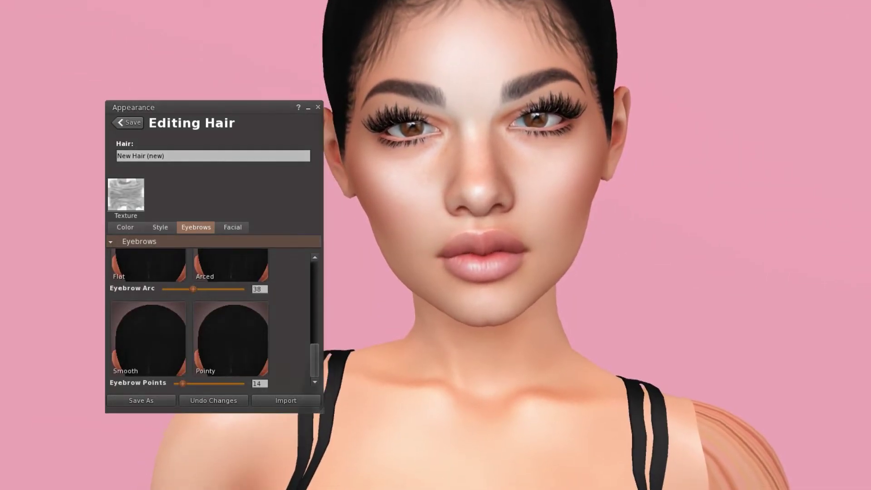
Set the Eyebrow Size to 60 and go through the remaining eyebrow settings
scroll(312, 337, "up", 8)
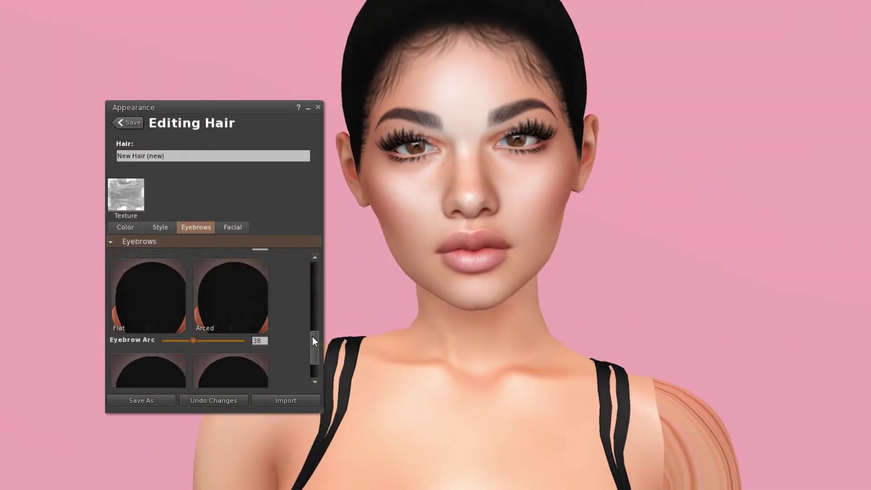
scroll(215, 316, "down", 5)
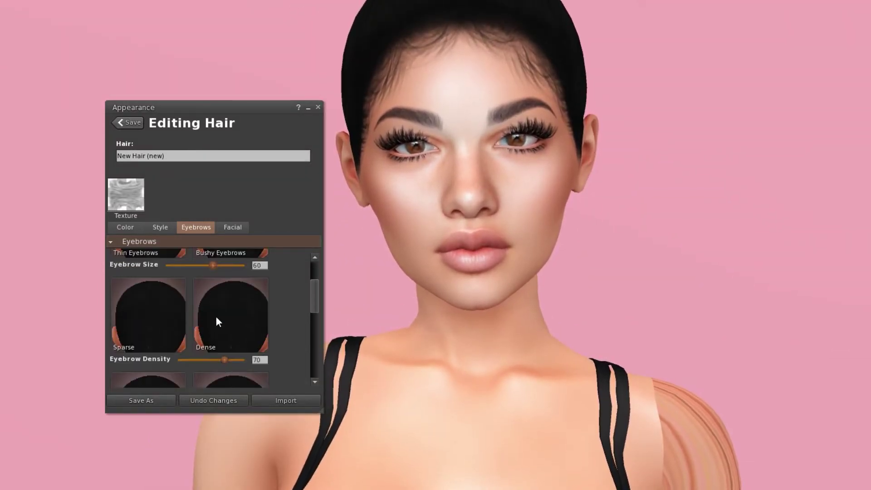
scroll(225, 331, "down", 4)
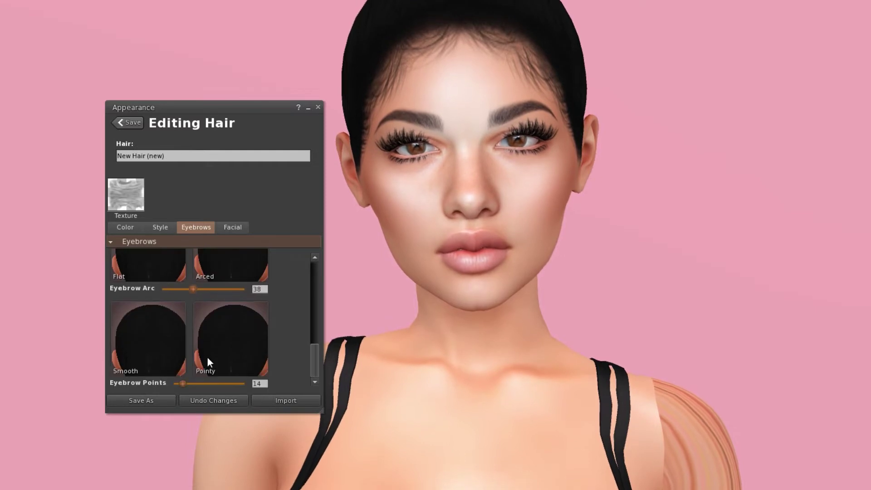
Set the Eyebrow Arc to 45 and Eyebrow Points to 7, and save the hair item as SeanGenusGiftHeadBrowsshape
left_click_drag(194, 289, 202, 290)
left_click_drag(184, 384, 178, 383)
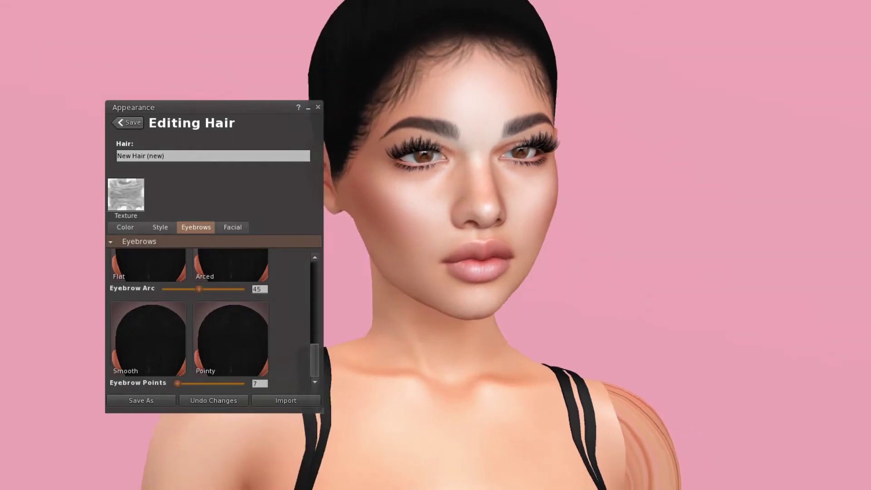
left_click(170, 399)
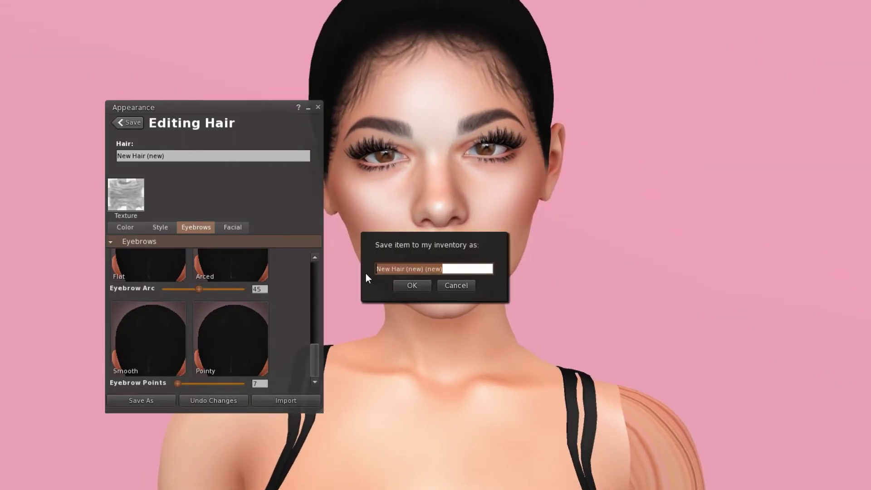
type("SeanGenusGif")
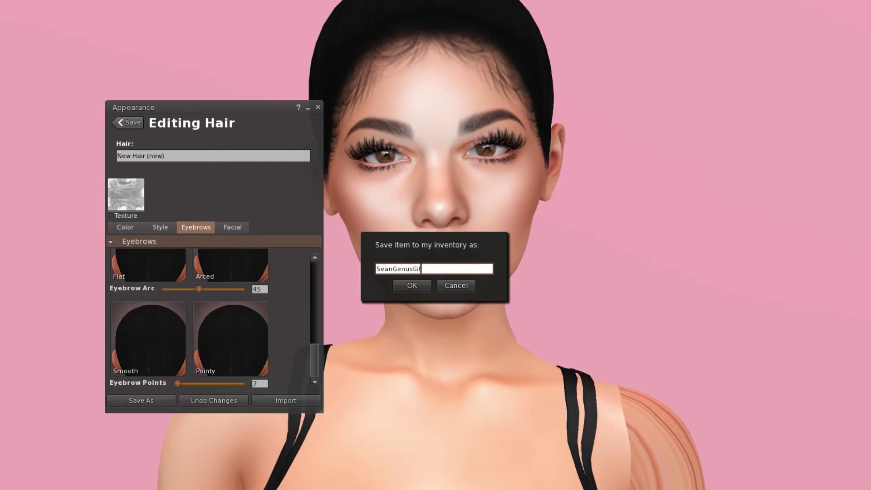
type("tHeadBrowsshape")
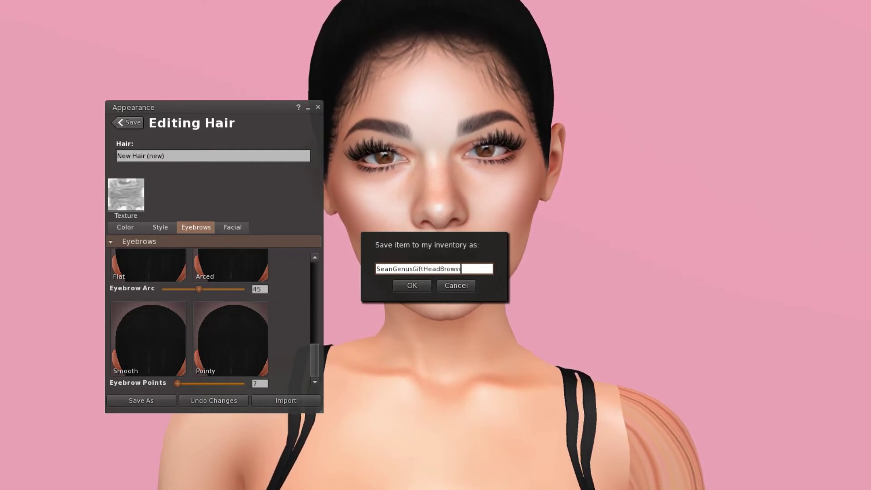
left_click(407, 286)
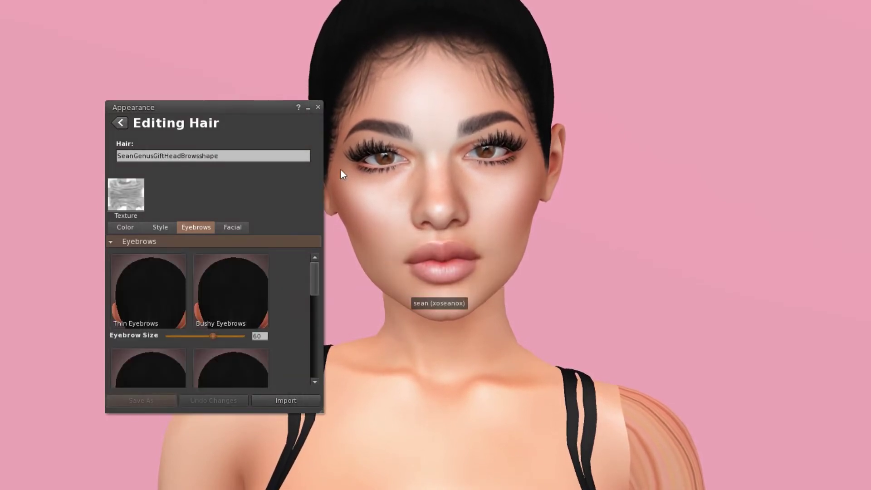
left_click(318, 107)
Move the saved brow shape and head shape items from Body Parts into the GenusGiftHeadVideo folder of the inventory
left_click(459, 173, "alt")
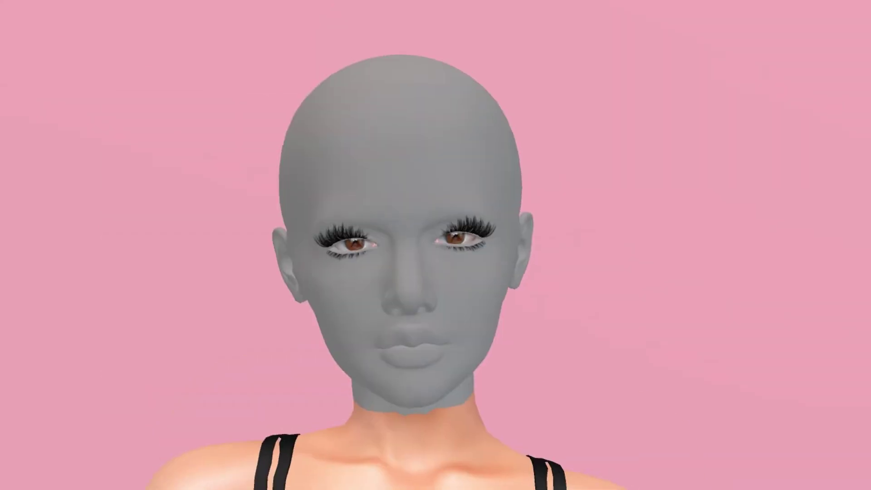
scroll(444, 284, "up", 2)
key("ctrl+i")
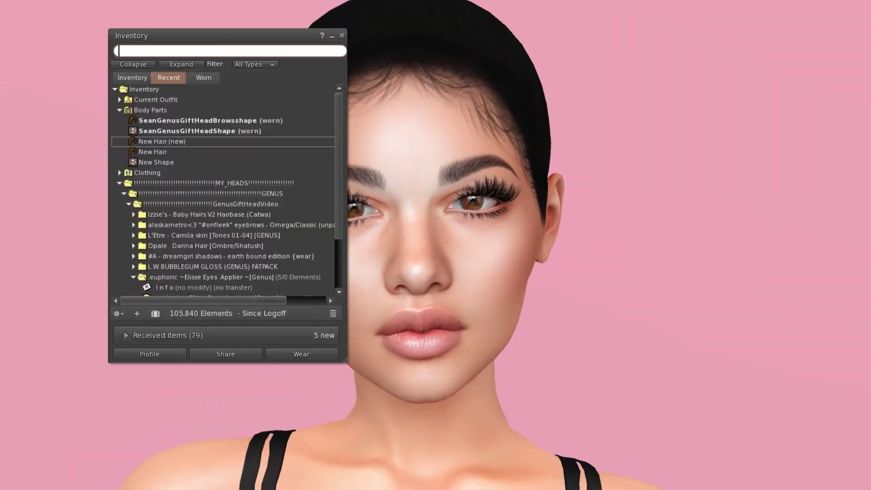
left_click(118, 110)
left_click(164, 121)
left_click(166, 129, "shift")
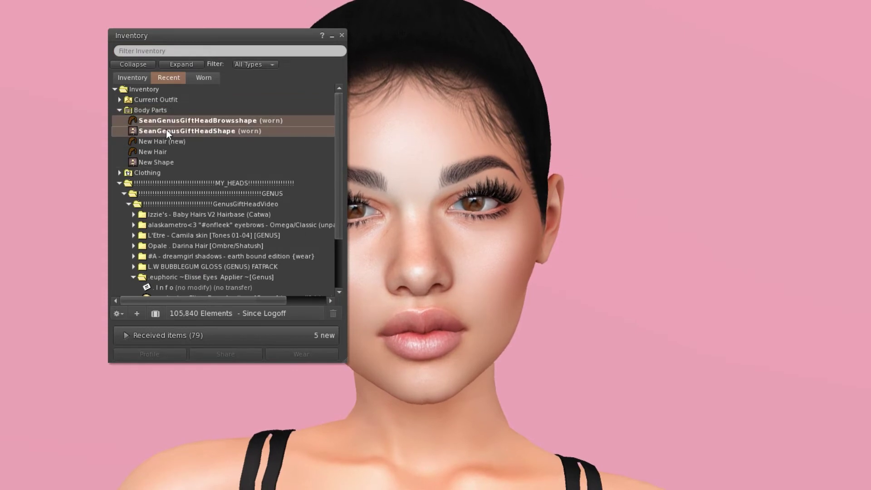
left_click_drag(166, 129, 193, 191)
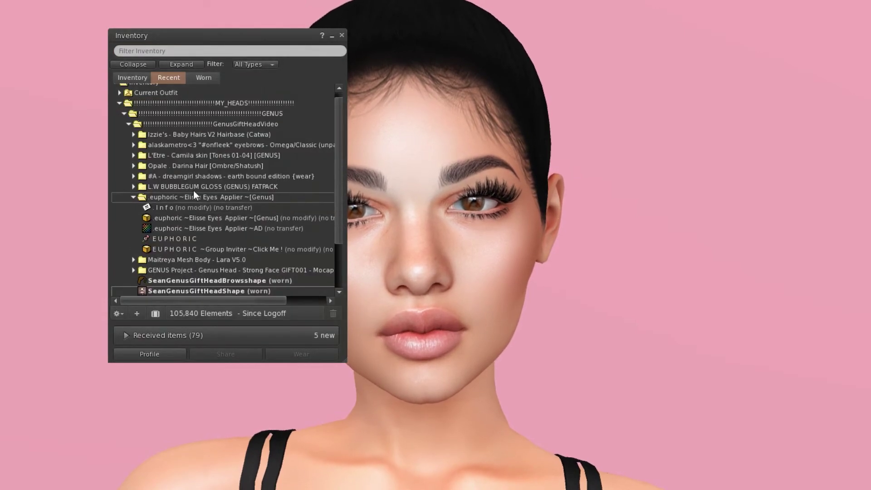
Wear the #ADORED dreamgirl shadow earth bound ed. 04 eyeshadow from the dreamgirl shadows folder
left_click(133, 197)
left_click_drag(280, 36, 246, 99)
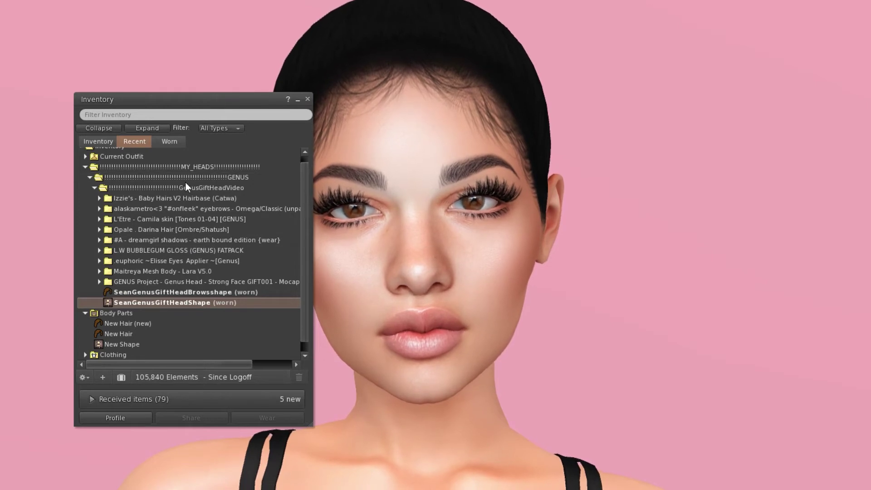
left_click(99, 240)
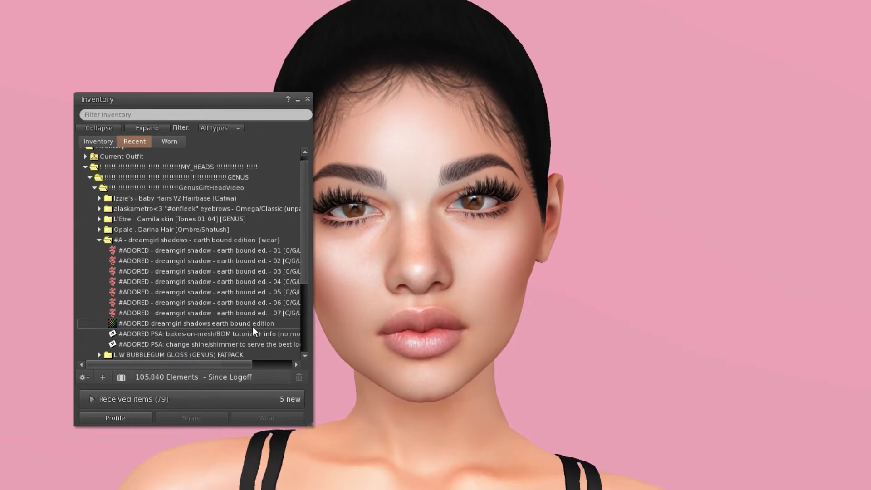
right_click(255, 282)
left_click(274, 437)
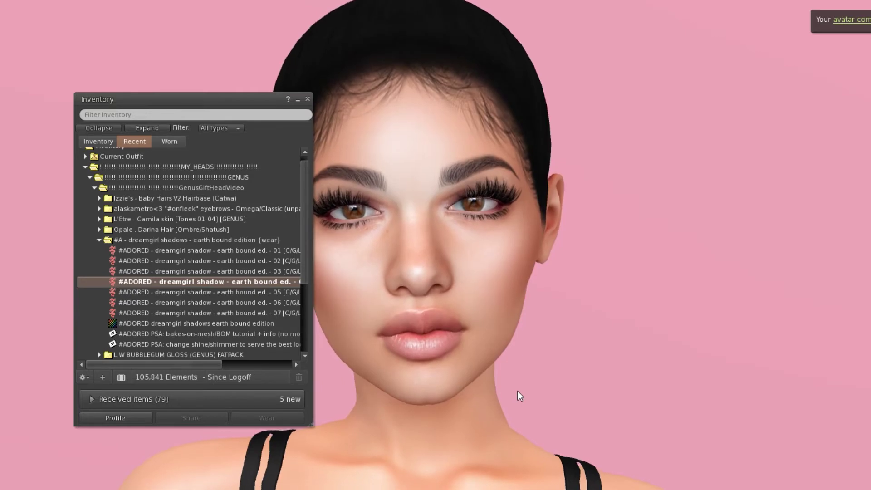
left_click(99, 240)
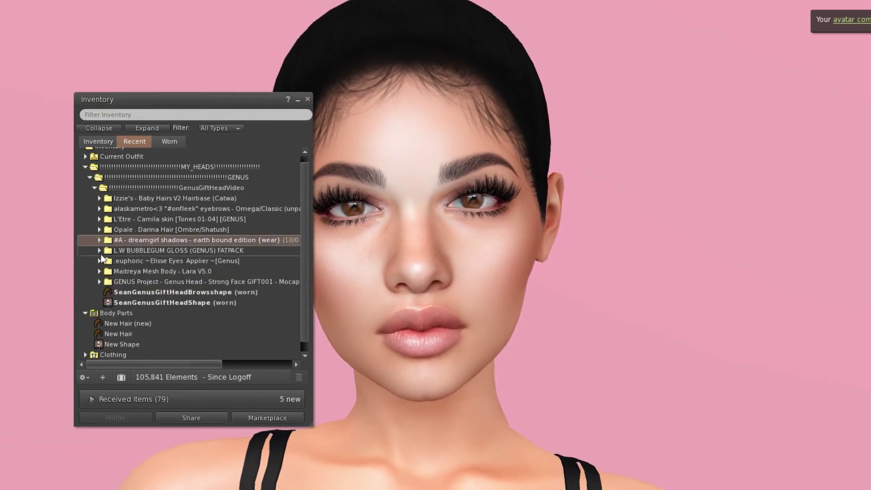
Wear the L.W BUBBLEGUM GLOSS (GENUS) LIPSTICK 0.5 applier from the fatpack folder and apply the lipstick to the head
left_click(100, 251)
scroll(275, 289, "down", 4)
scroll(276, 289, "down", 2)
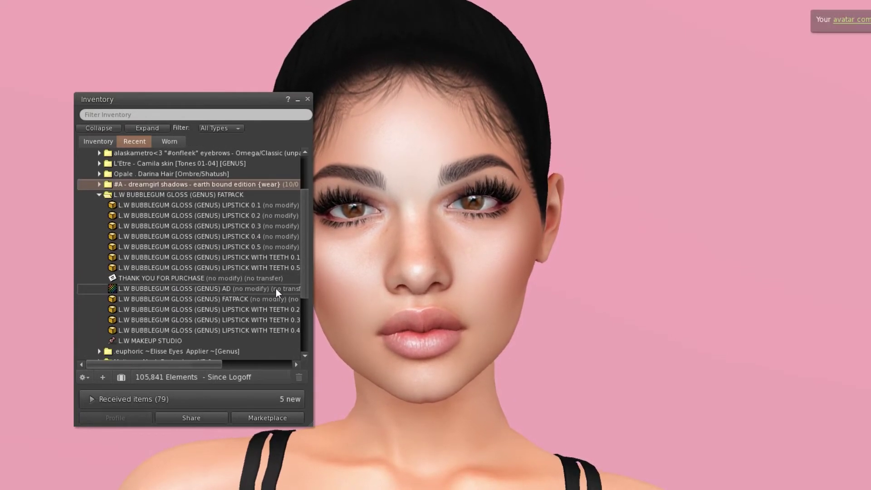
left_click(259, 247)
right_click(260, 247)
left_click(281, 402)
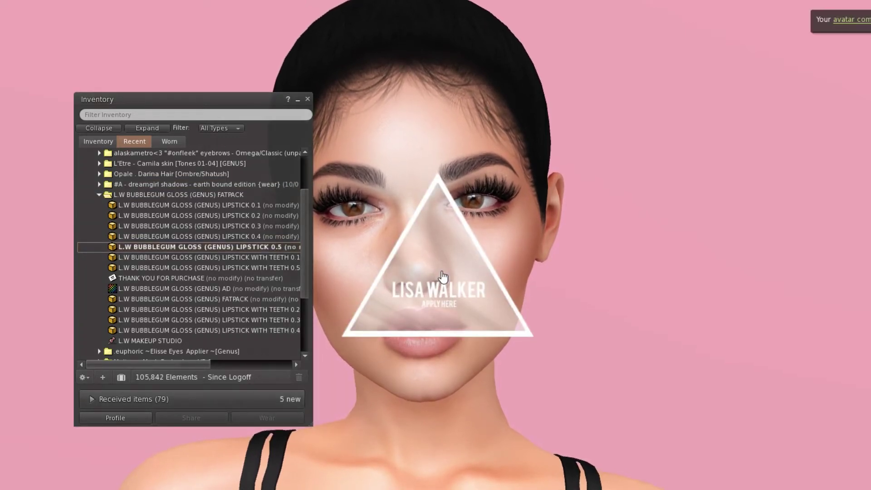
left_click(474, 301)
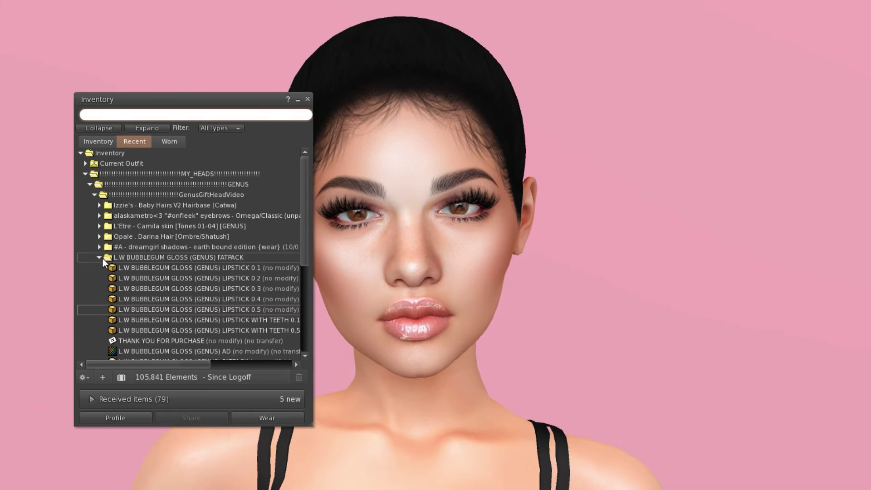
Select the OPALE Darina Hair [Unrig] Resized and the Opale Hair - Ombre/Shatush HUD in the Darina Hair folder
left_click(99, 257)
left_click(100, 236)
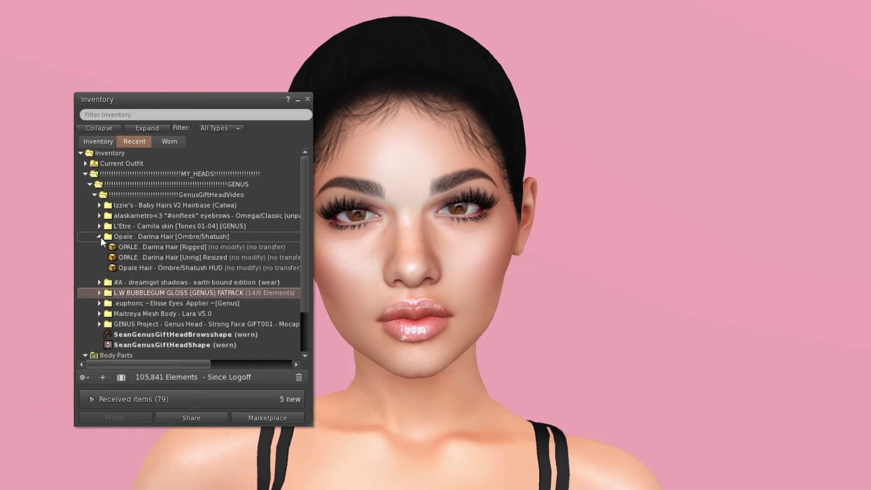
left_click(203, 258)
left_click(203, 266, "ctrl")
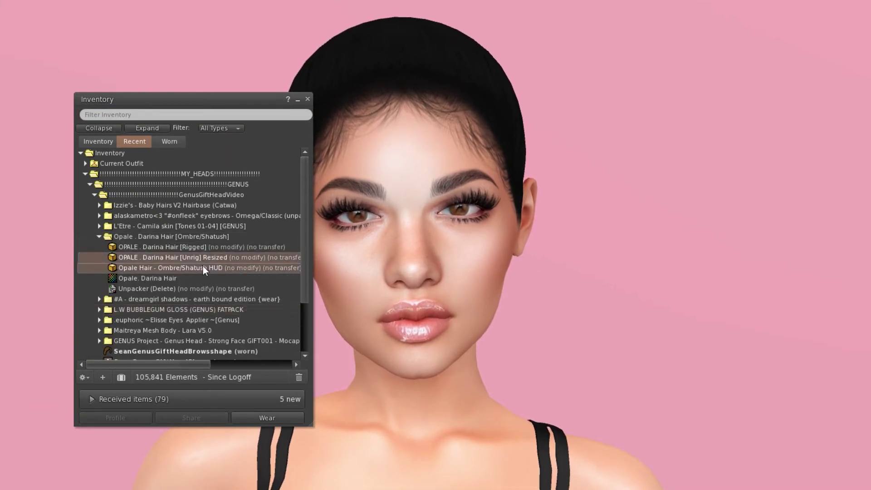